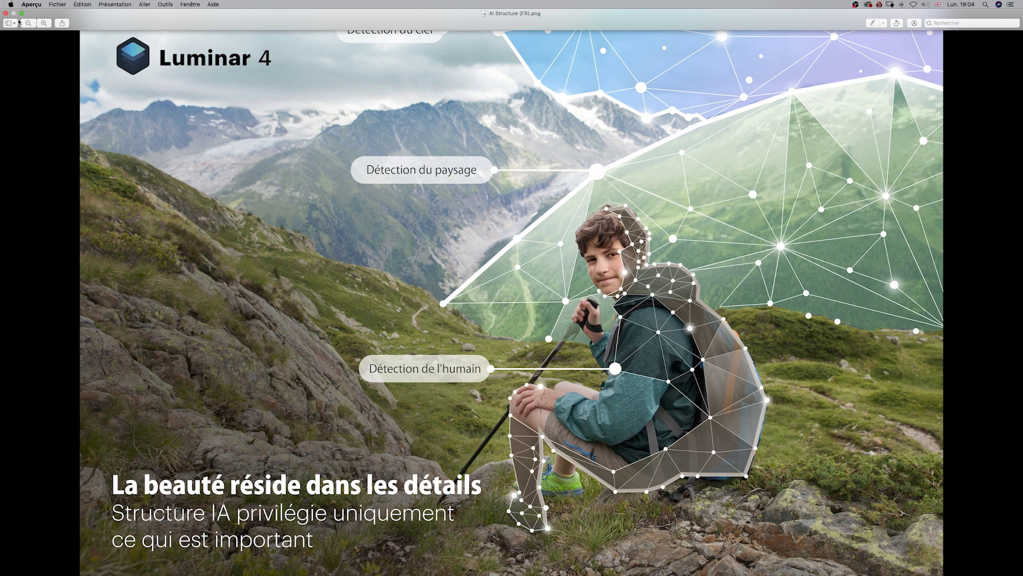
Step: Close the AI Structure image preview and switch to Luminar 3
{"action": "left_click", "coordinate": [22, 13]}
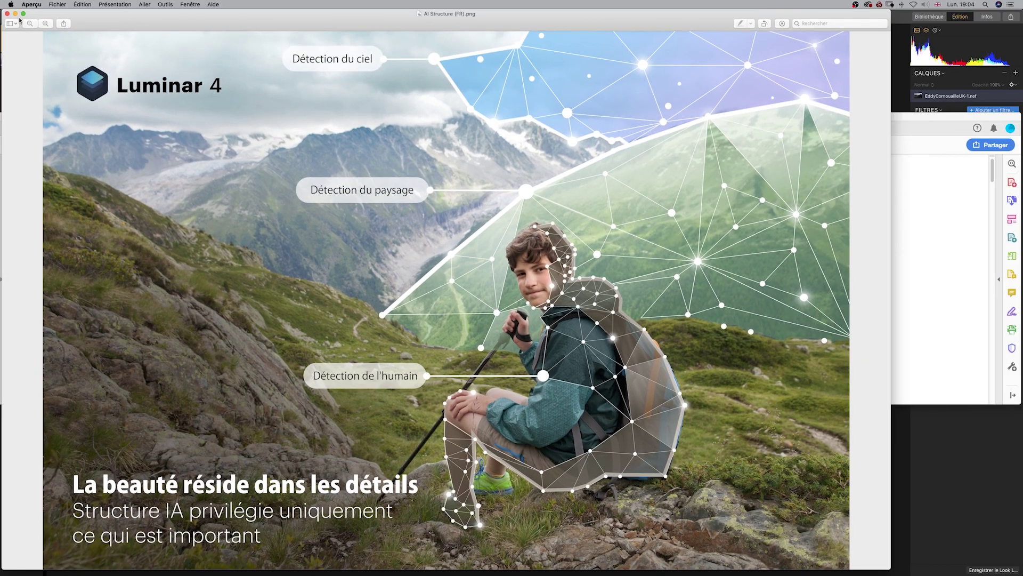
{"action": "left_click", "coordinate": [7, 13]}
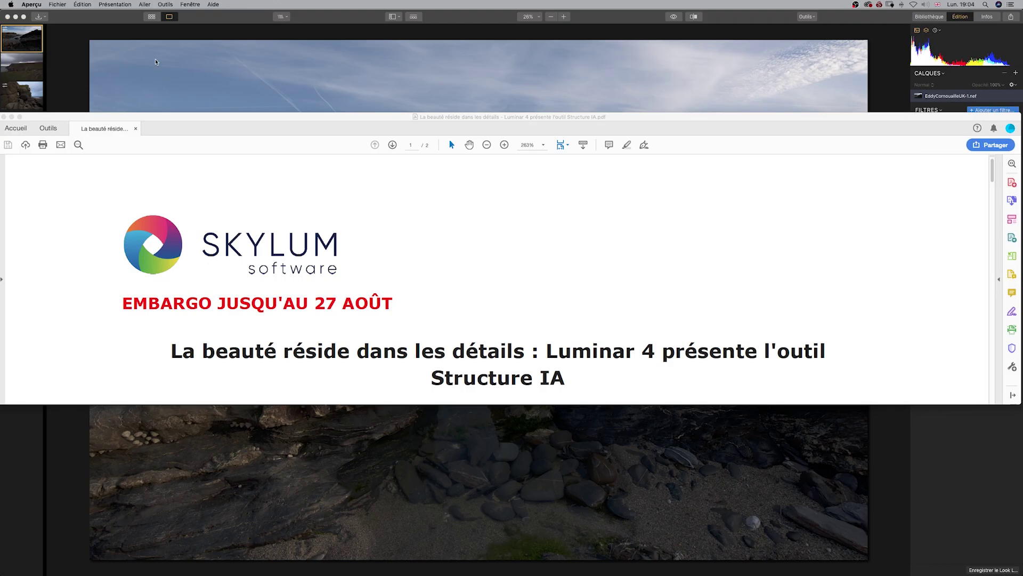
{"action": "left_click", "coordinate": [112, 18]}
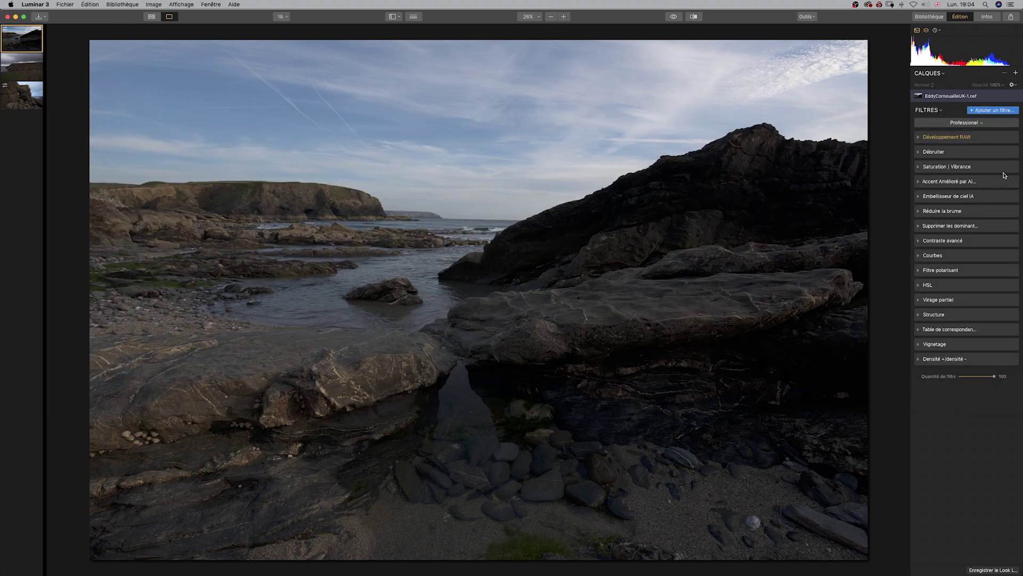
Step: Clear the current filter workspace and add the AI Structure filter to the coastal photo
{"action": "left_click", "coordinate": [980, 125]}
{"action": "left_click", "coordinate": [966, 132]}
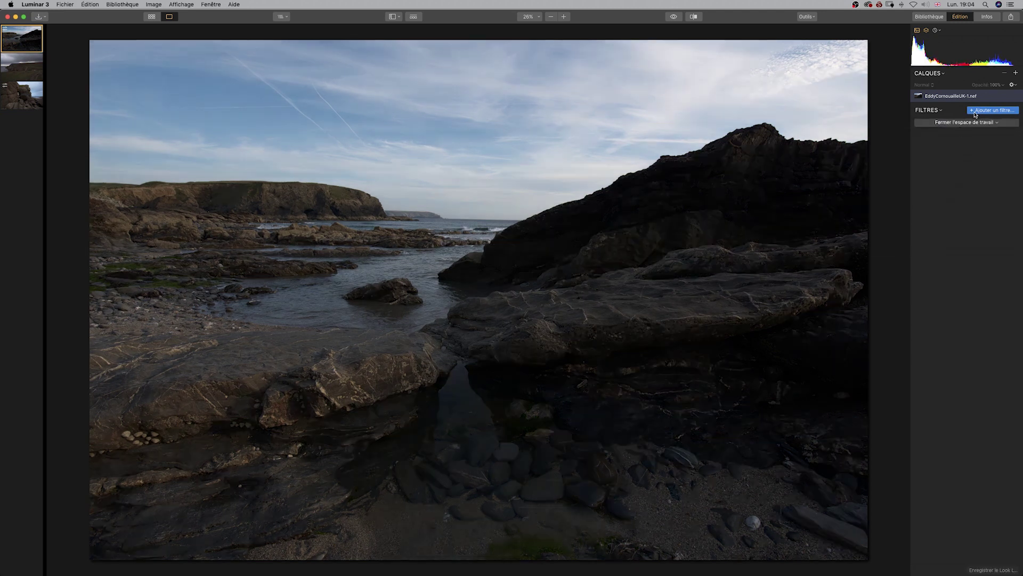
{"action": "left_click", "coordinate": [983, 111]}
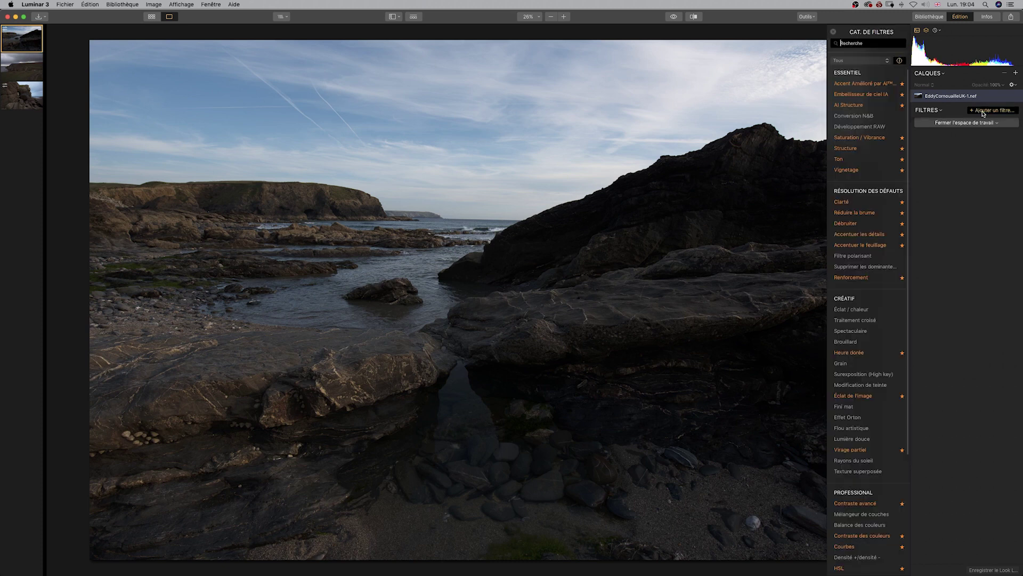
{"action": "scroll", "coordinate": [873, 105], "scroll_direction": "down", "scroll_amount": 1}
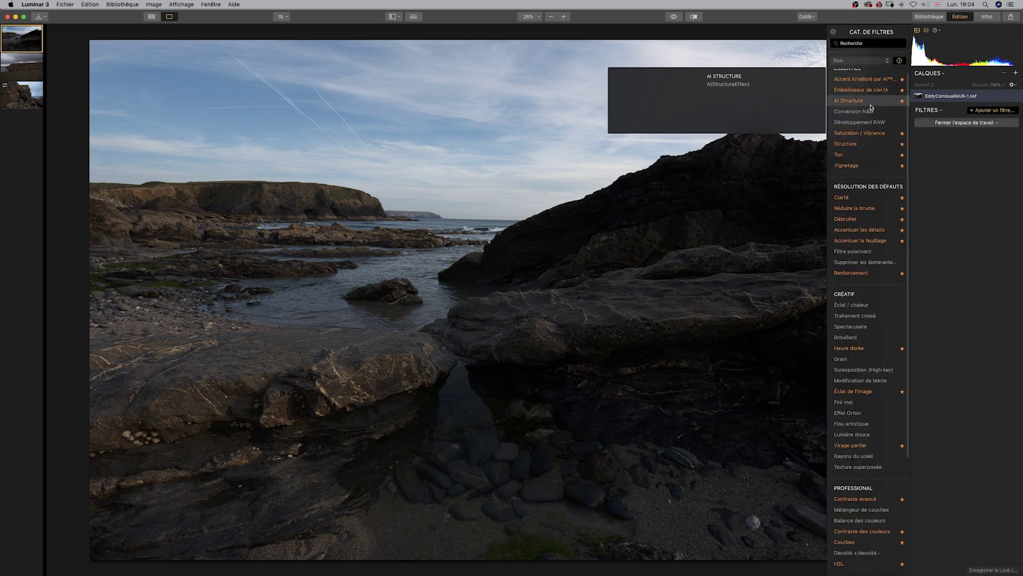
{"action": "left_click", "coordinate": [871, 104]}
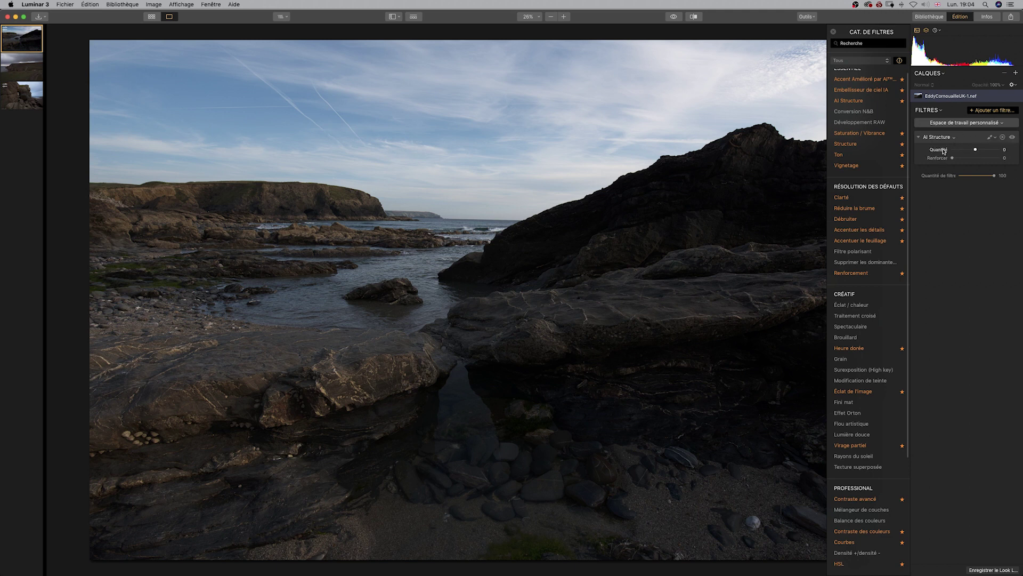
Step: Add the Développement RAW filter and set highlights to -38, shadows to 35, whites to 19 and blacks to -17
{"action": "scroll", "coordinate": [863, 118], "scroll_direction": "up", "scroll_amount": 1}
{"action": "mouse_move", "coordinate": [874, 127]}
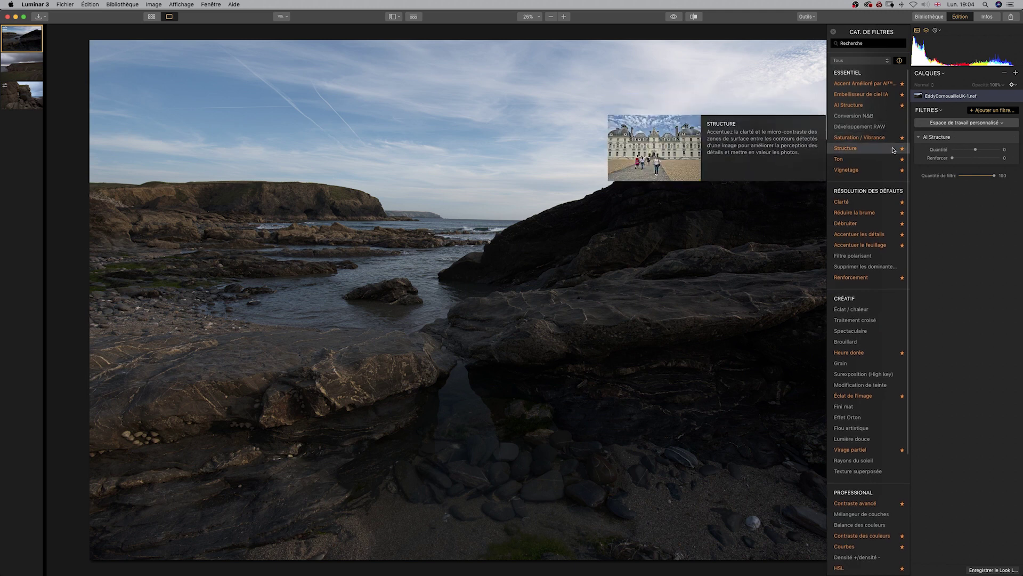
{"action": "left_click", "coordinate": [863, 127]}
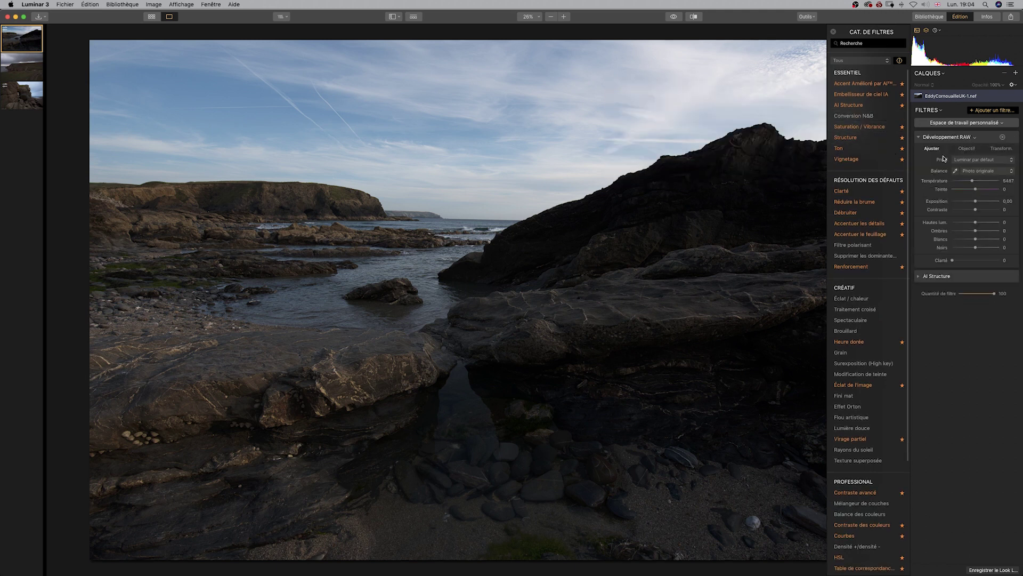
{"action": "left_click", "coordinate": [966, 148]}
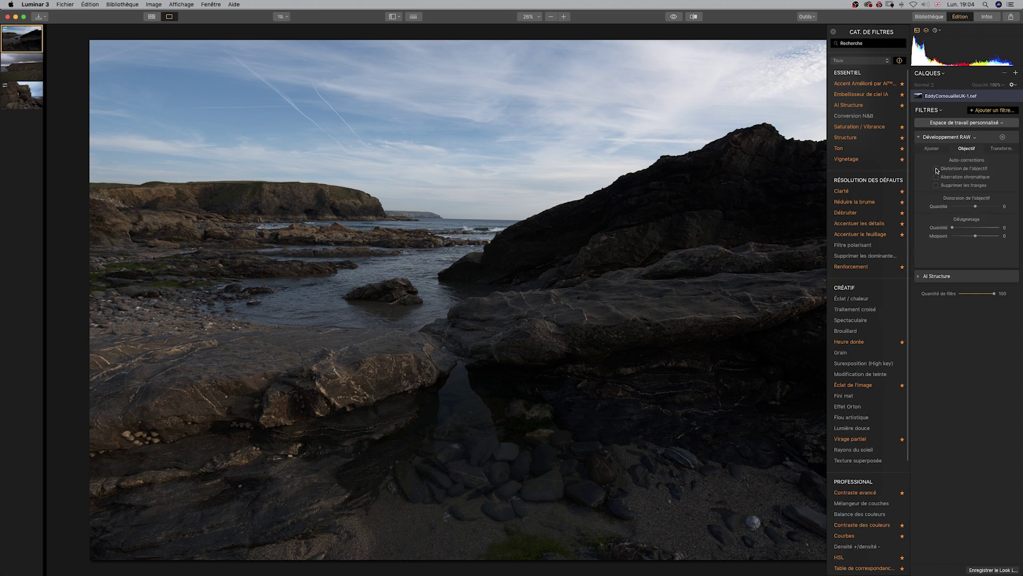
{"action": "left_click", "coordinate": [931, 149]}
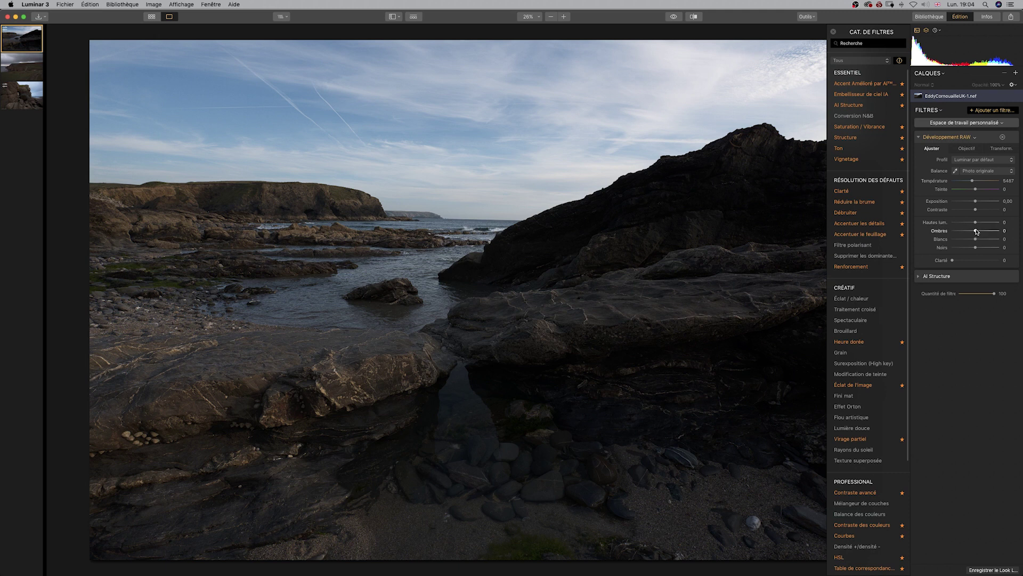
{"action": "left_click_drag", "start_coordinate": [978, 240], "coordinate": [967, 223]}
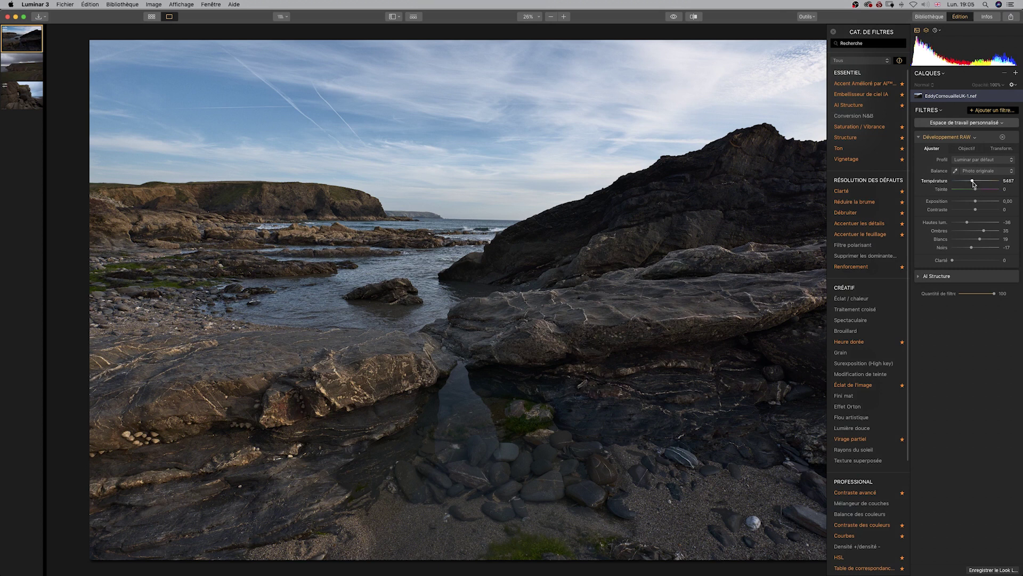
Step: Cool the RAW temperature slightly, set Clarté to 20 and Exposition to 0.45, and compare with the original photo
{"action": "left_click_drag", "start_coordinate": [973, 182], "coordinate": [971, 182]}
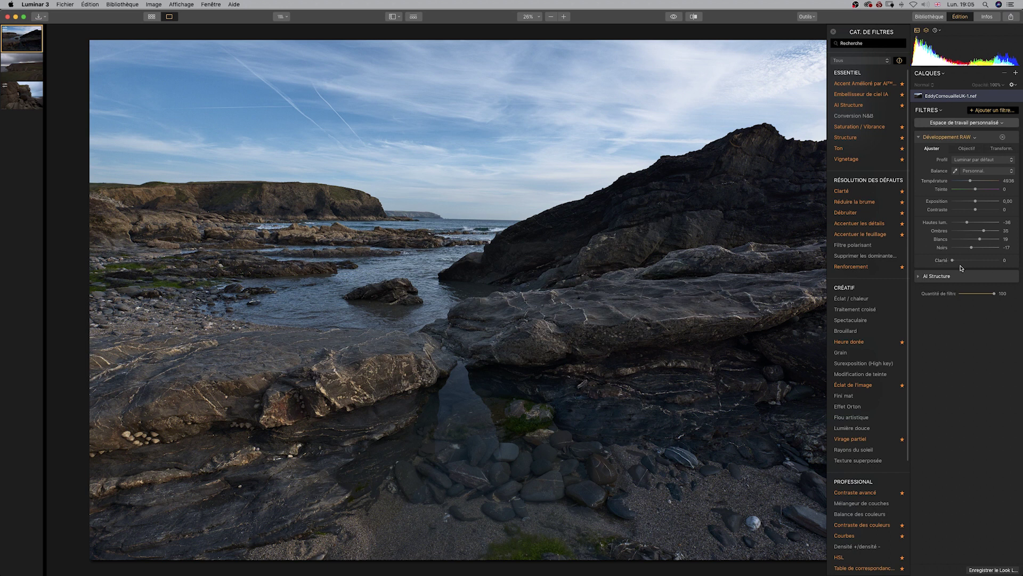
{"action": "left_click_drag", "start_coordinate": [953, 261], "coordinate": [961, 261]}
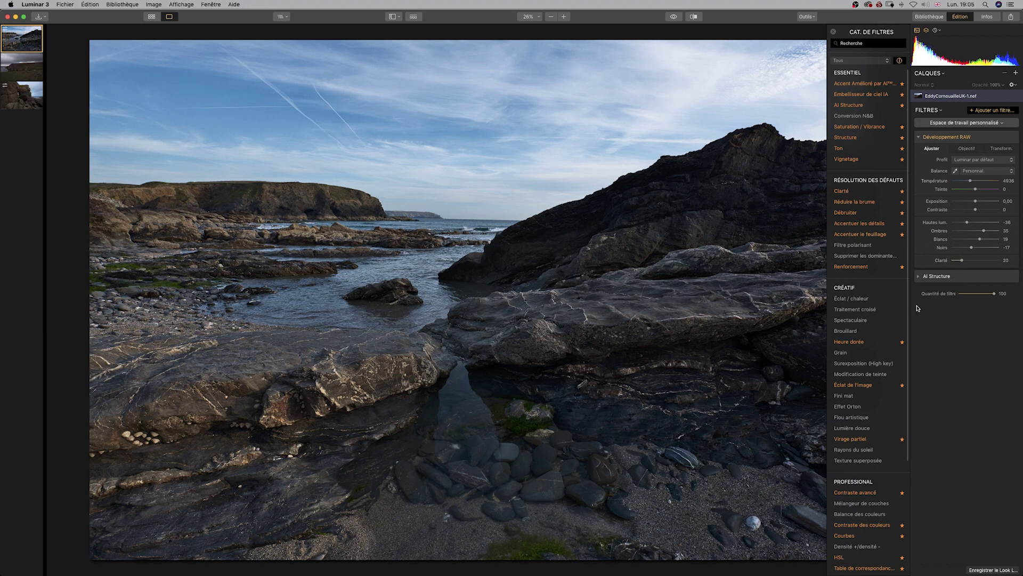
{"action": "mouse_move", "coordinate": [906, 313]}
{"action": "left_click_drag", "start_coordinate": [976, 201], "coordinate": [977, 202]}
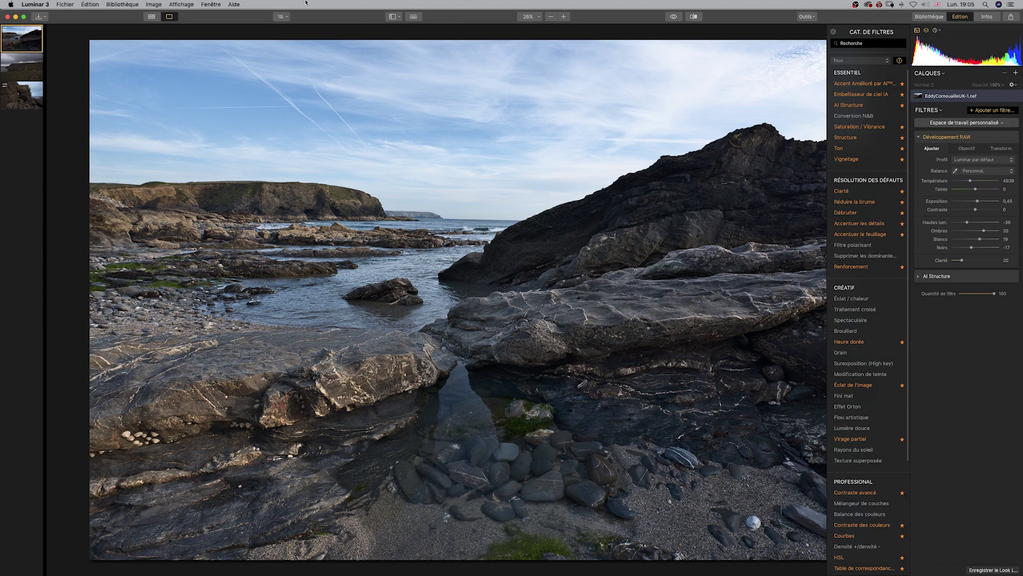
{"action": "left_click", "coordinate": [677, 17]}
{"action": "left_click", "coordinate": [678, 18]}
Step: Add the Embellisseur de ciel IA filter with Quantité at about 28, and compare the photo with the original
{"action": "mouse_move", "coordinate": [864, 97]}
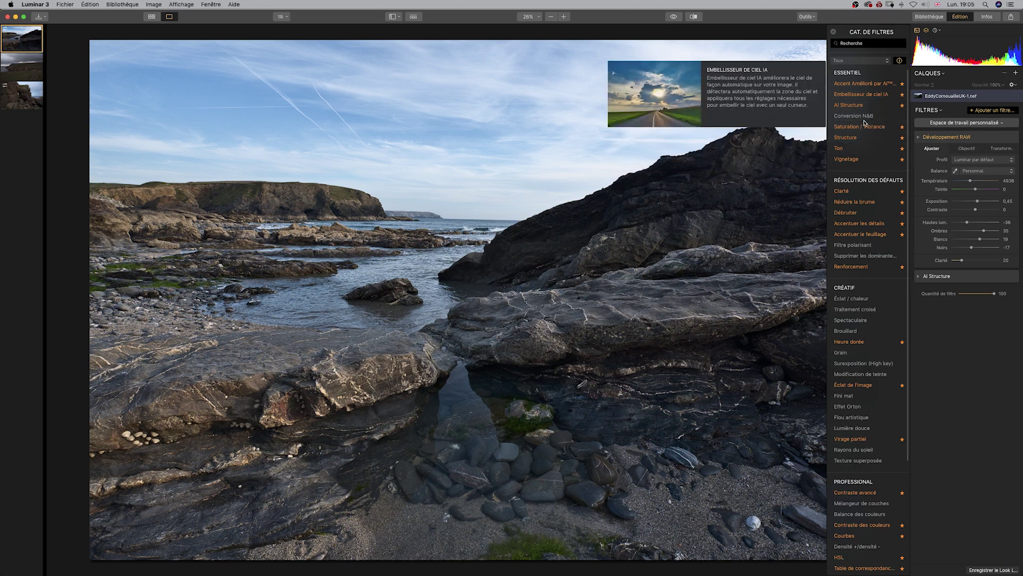
{"action": "left_click", "coordinate": [877, 96]}
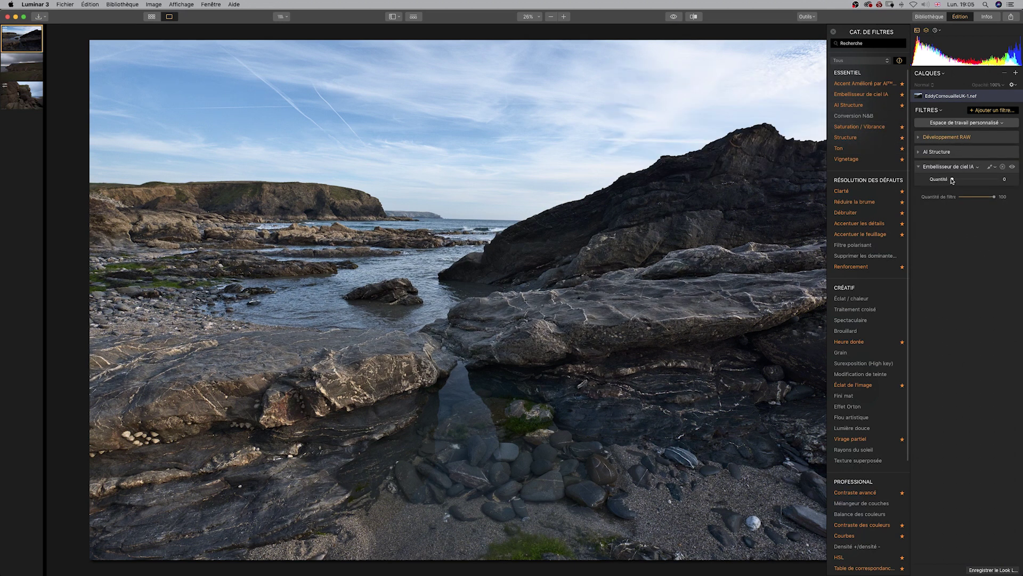
{"action": "left_click_drag", "start_coordinate": [953, 180], "coordinate": [966, 181]}
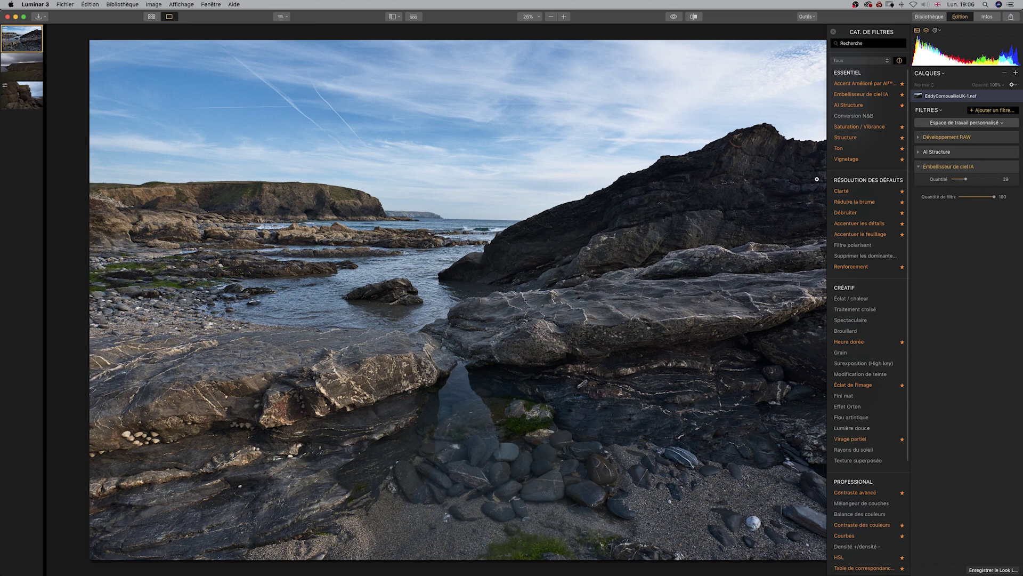
{"action": "left_click", "coordinate": [673, 17]}
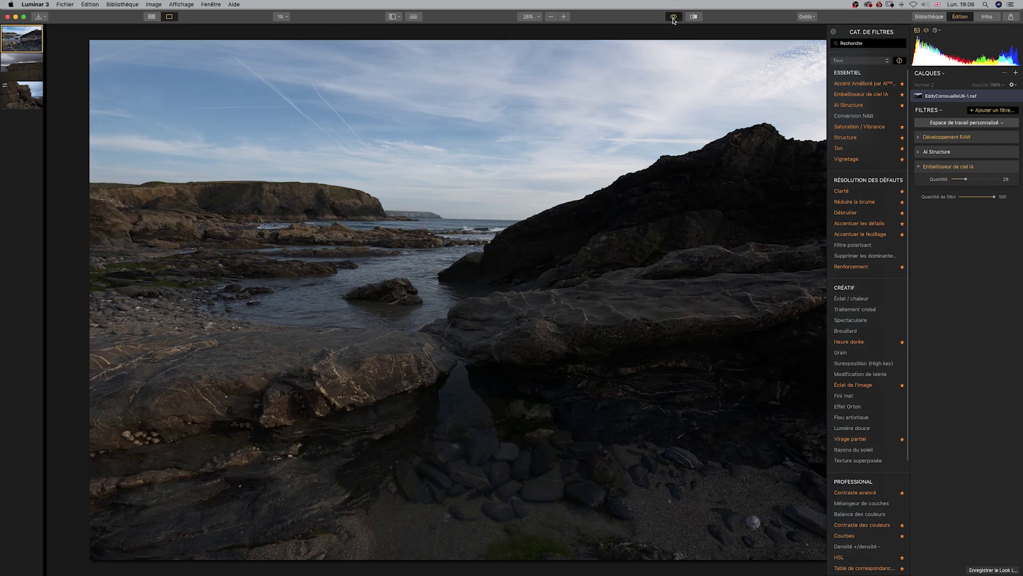
{"action": "left_click", "coordinate": [674, 18]}
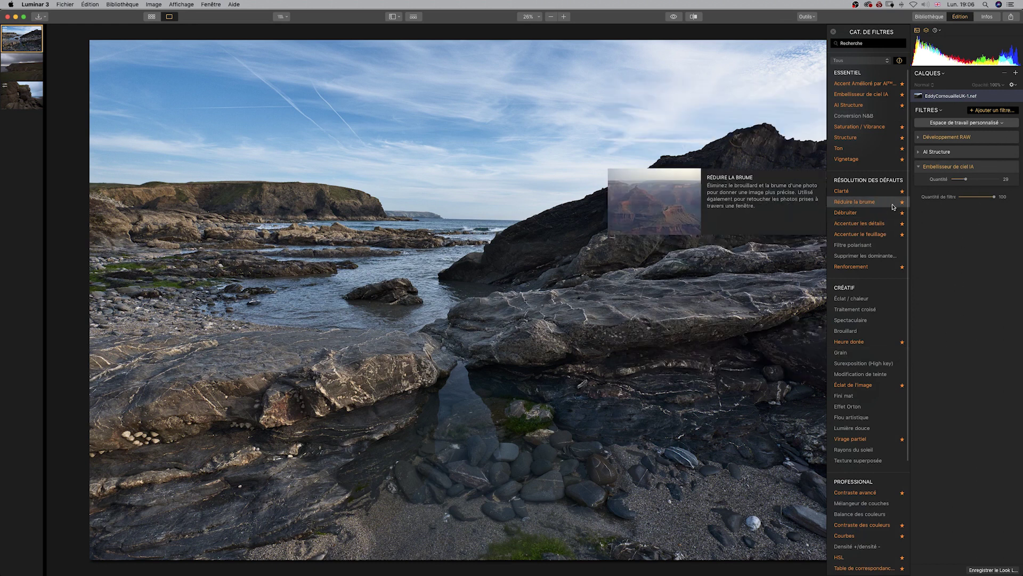
{"action": "left_click", "coordinate": [835, 34]}
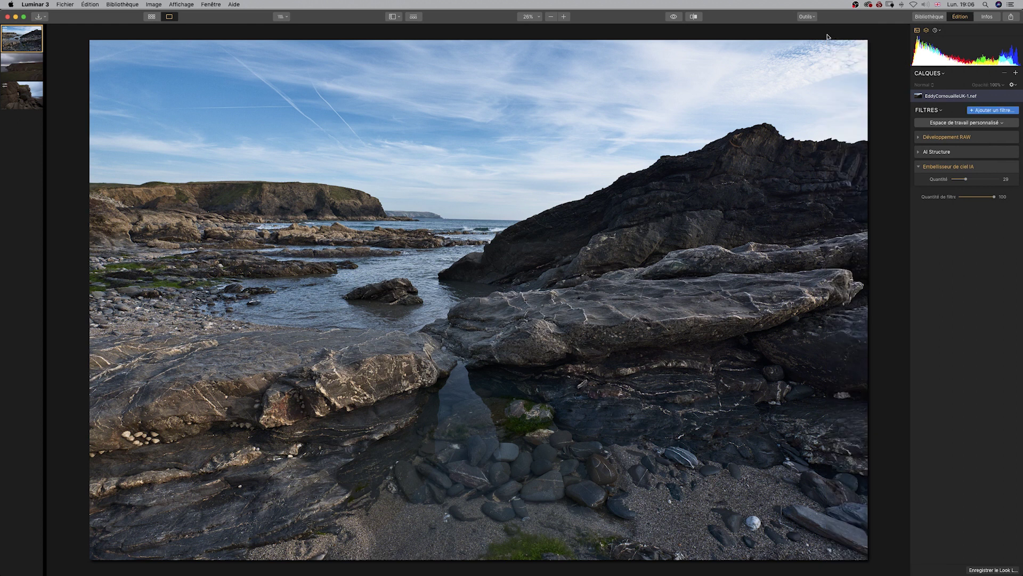
Step: Expand the AI Structure filter's settings and raise its Quantité to about 42
{"action": "left_click", "coordinate": [919, 153]}
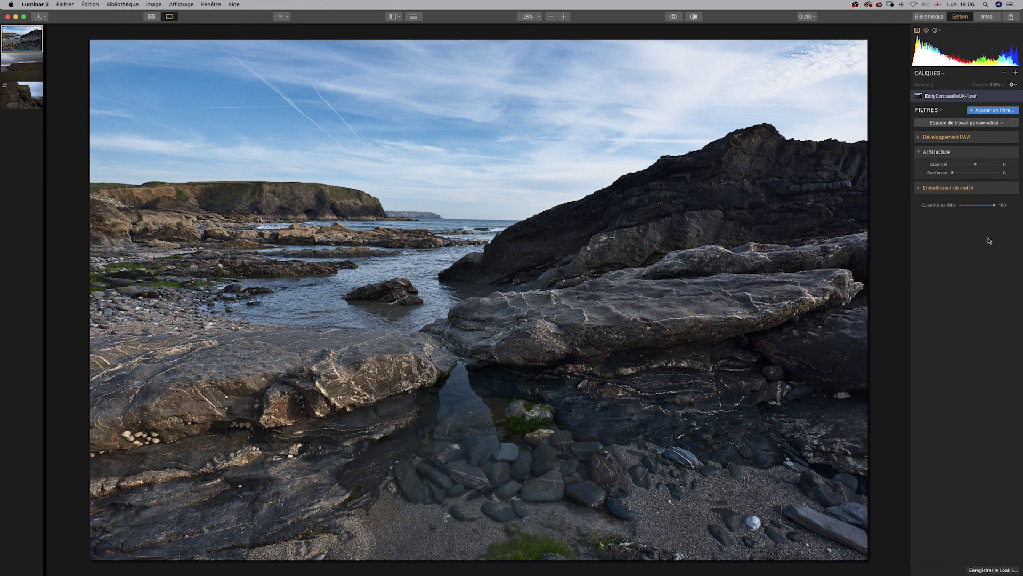
{"action": "left_click", "coordinate": [975, 166]}
{"action": "left_click_drag", "start_coordinate": [982, 165], "coordinate": [985, 166]}
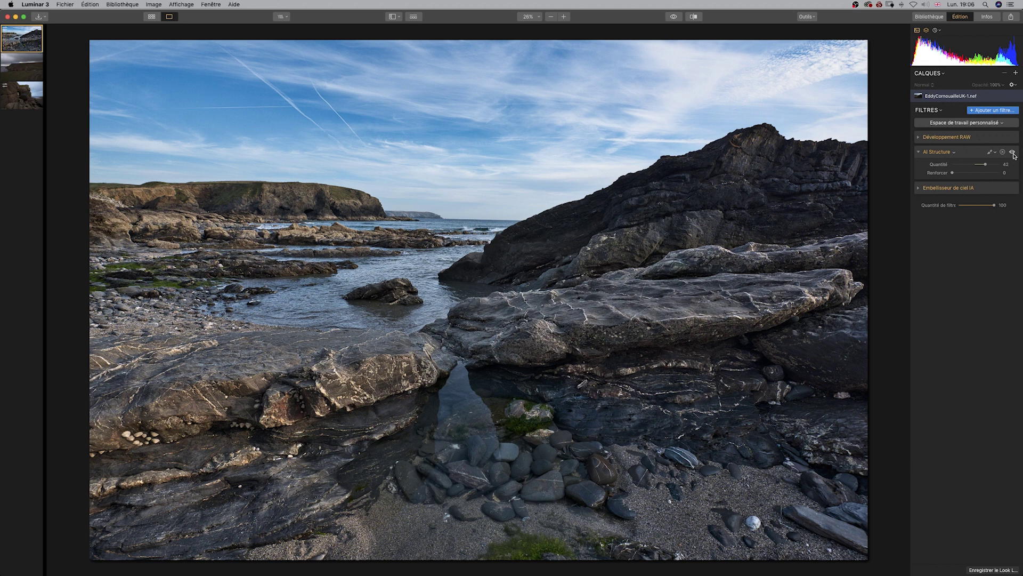
Step: Compare the photo with and without the AI Structure filter by toggling its visibility
{"action": "left_click", "coordinate": [1012, 152]}
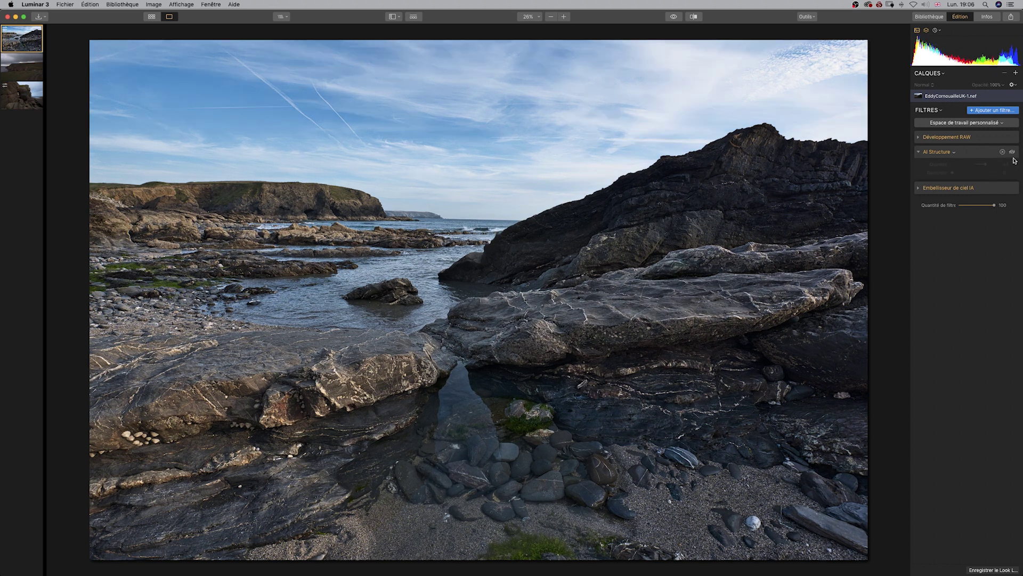
{"action": "left_click", "coordinate": [1012, 153]}
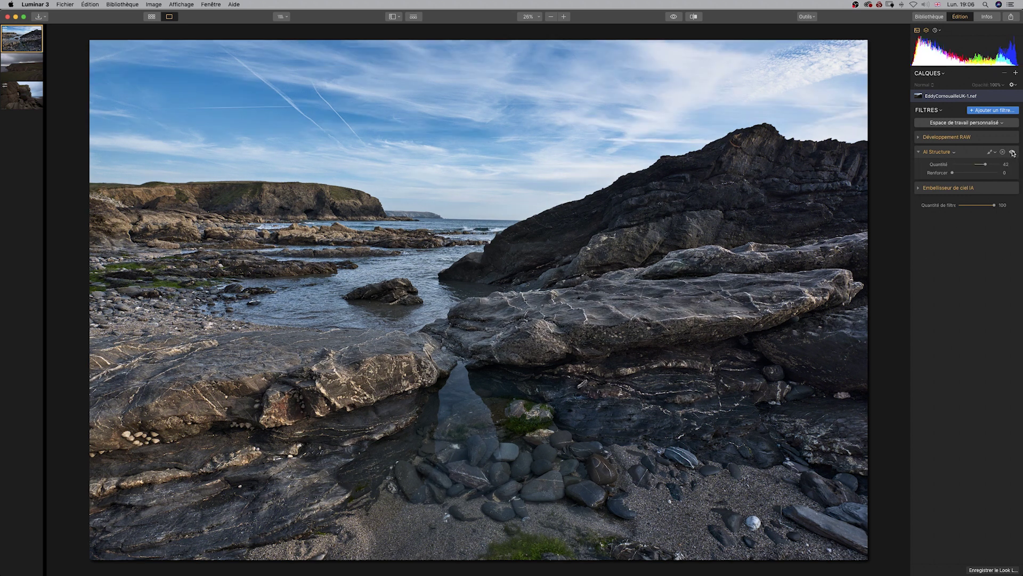
{"action": "left_click", "coordinate": [1013, 152]}
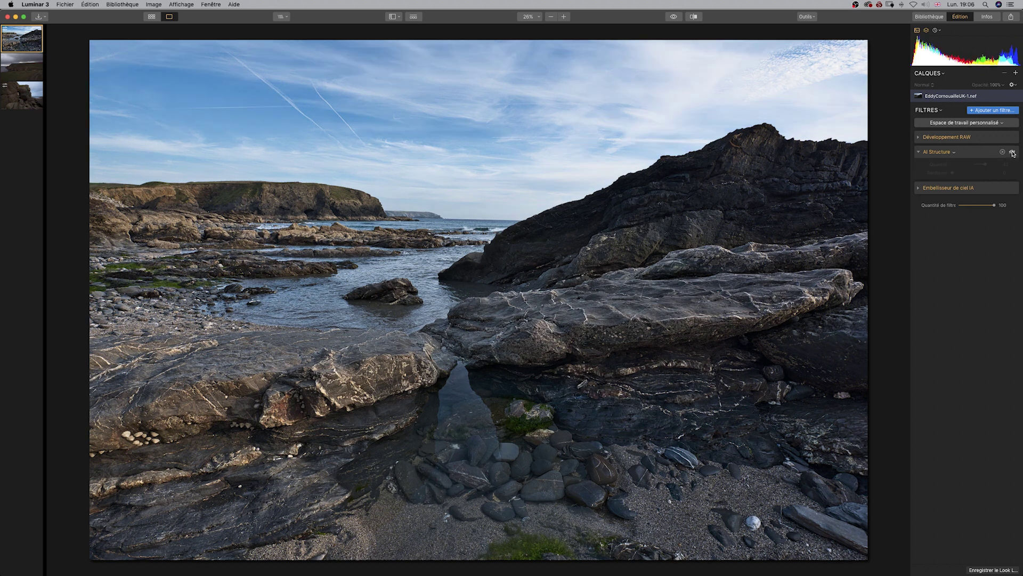
{"action": "left_click", "coordinate": [1013, 152]}
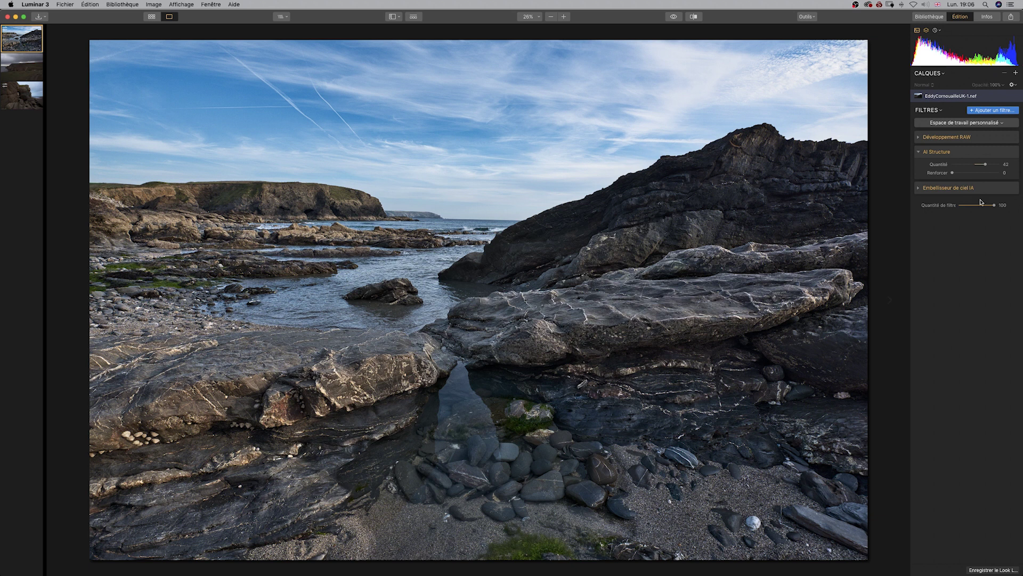
{"action": "left_click", "coordinate": [1013, 153]}
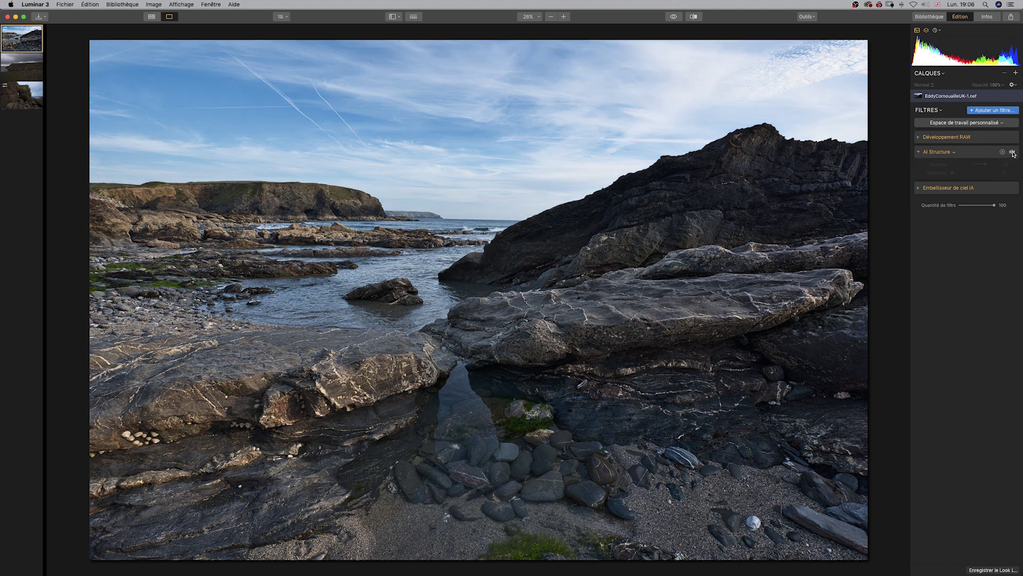
{"action": "left_click", "coordinate": [1013, 152]}
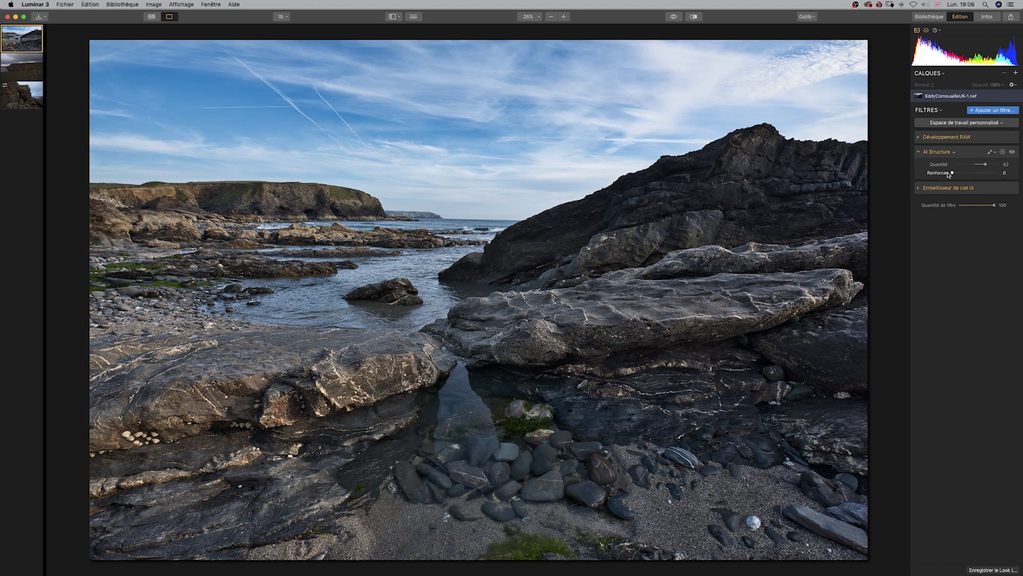
Step: Set AI Structure's Renforcer to 50, try a negative Quantité of about -43, and settle Quantité at about 24
{"action": "left_click_drag", "start_coordinate": [958, 173], "coordinate": [975, 174]}
{"action": "left_click_drag", "start_coordinate": [987, 167], "coordinate": [962, 168]}
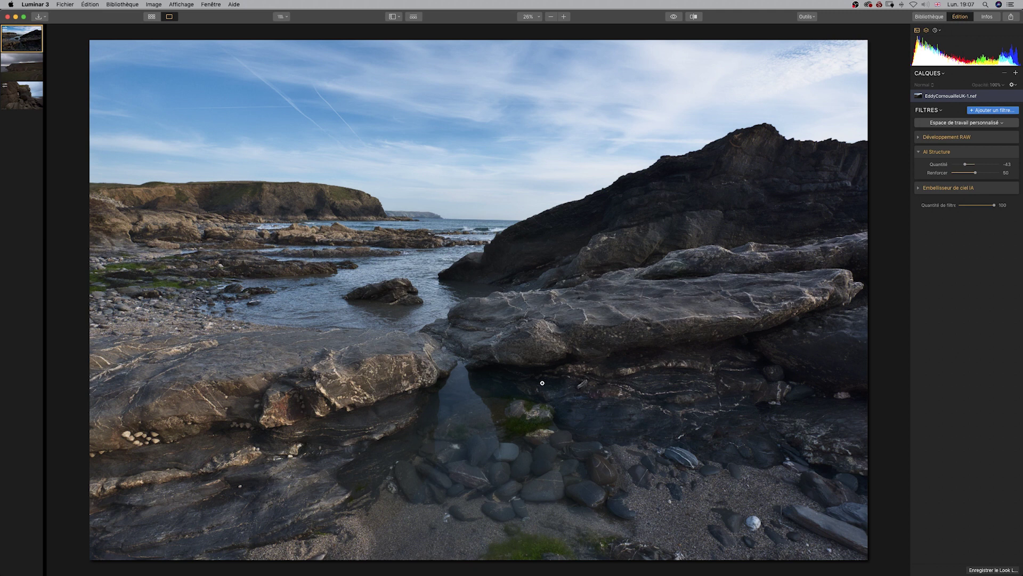
{"action": "left_click_drag", "start_coordinate": [966, 165], "coordinate": [984, 167]}
{"action": "left_click_drag", "start_coordinate": [983, 165], "coordinate": [981, 164]}
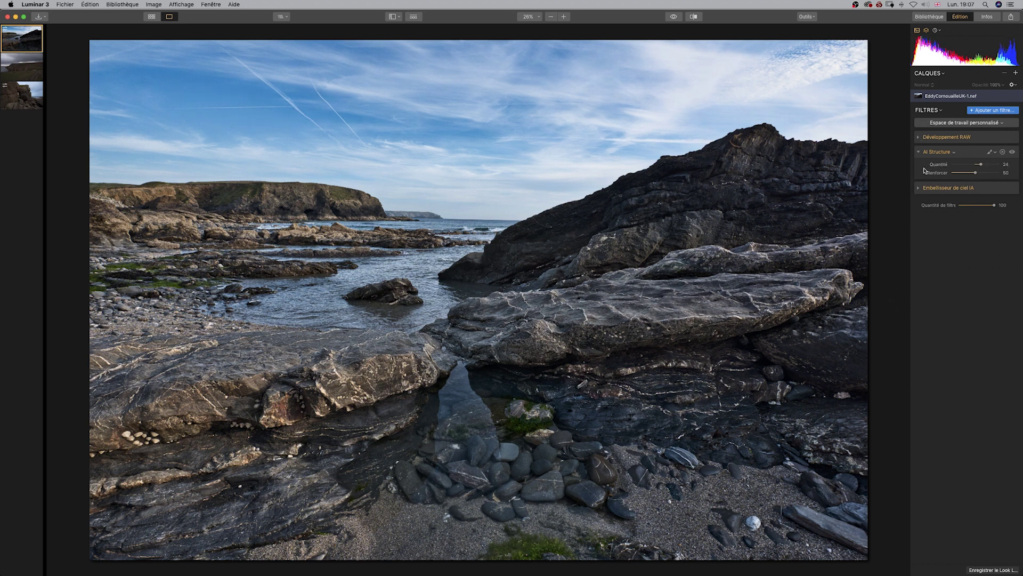
Step: Hide the AI Structure filter's effect and add the standard Structure filter for comparison
{"action": "left_click", "coordinate": [1011, 152]}
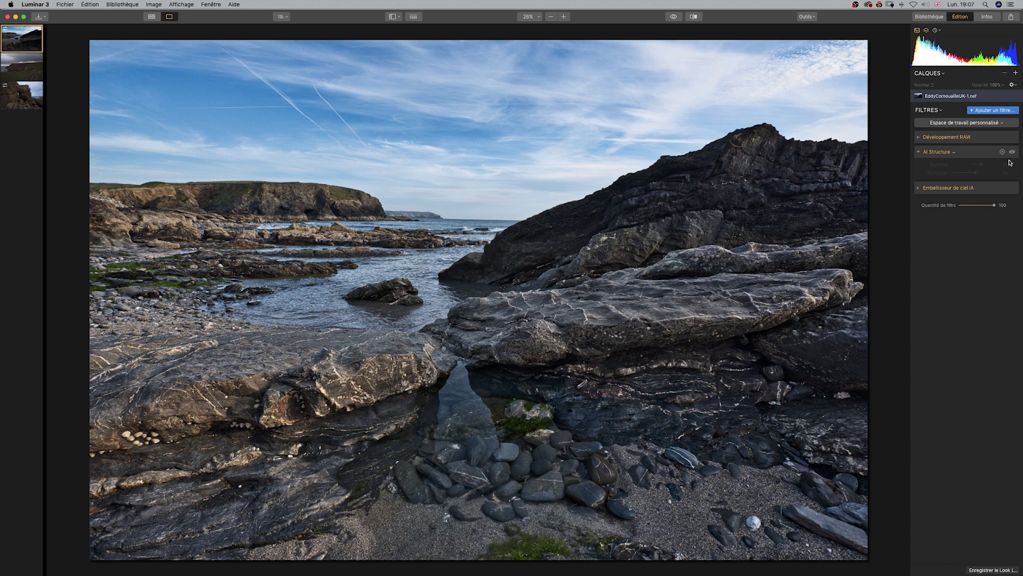
{"action": "left_click", "coordinate": [990, 111]}
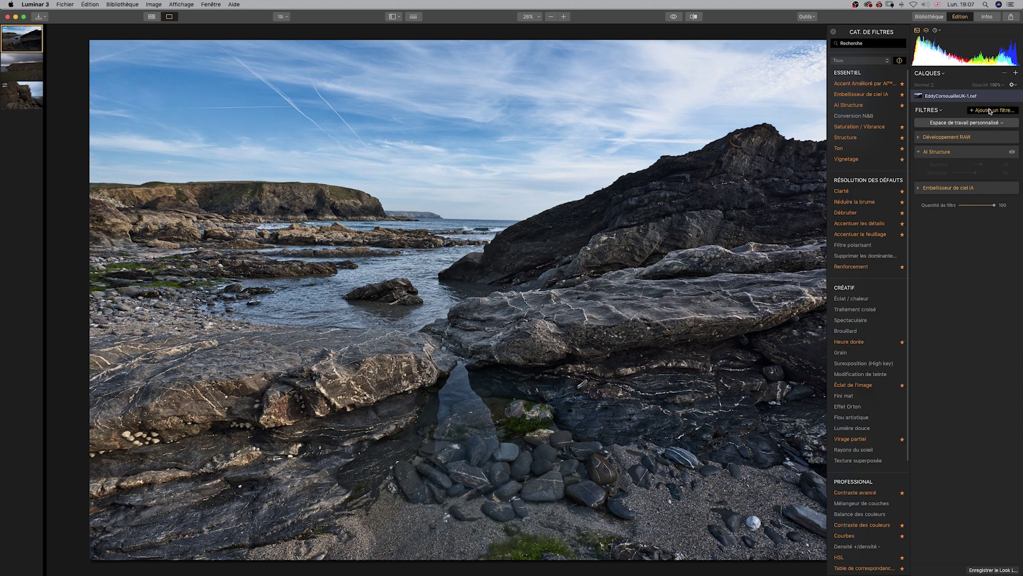
{"action": "left_click", "coordinate": [847, 139]}
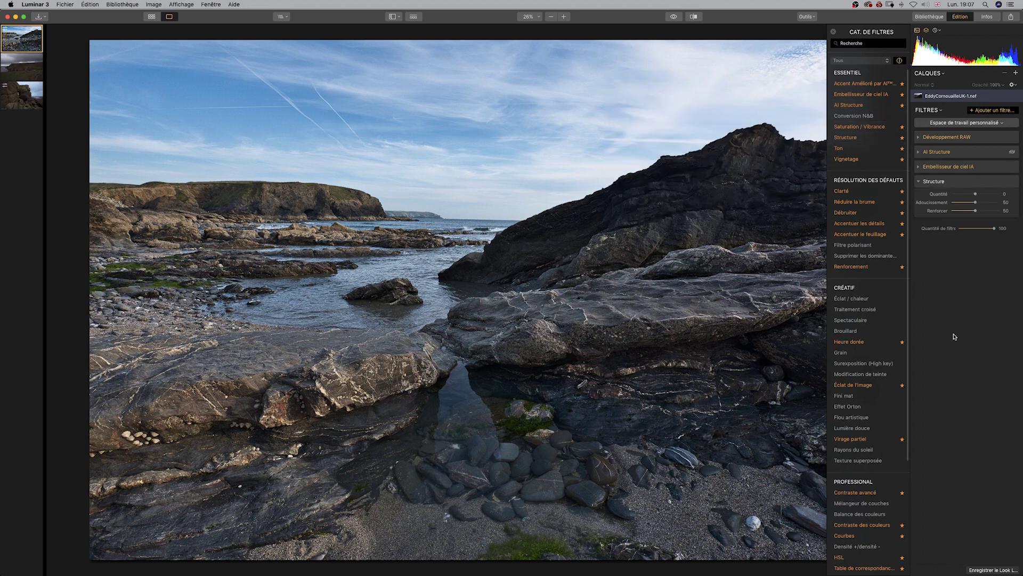
{"action": "left_click", "coordinate": [833, 33]}
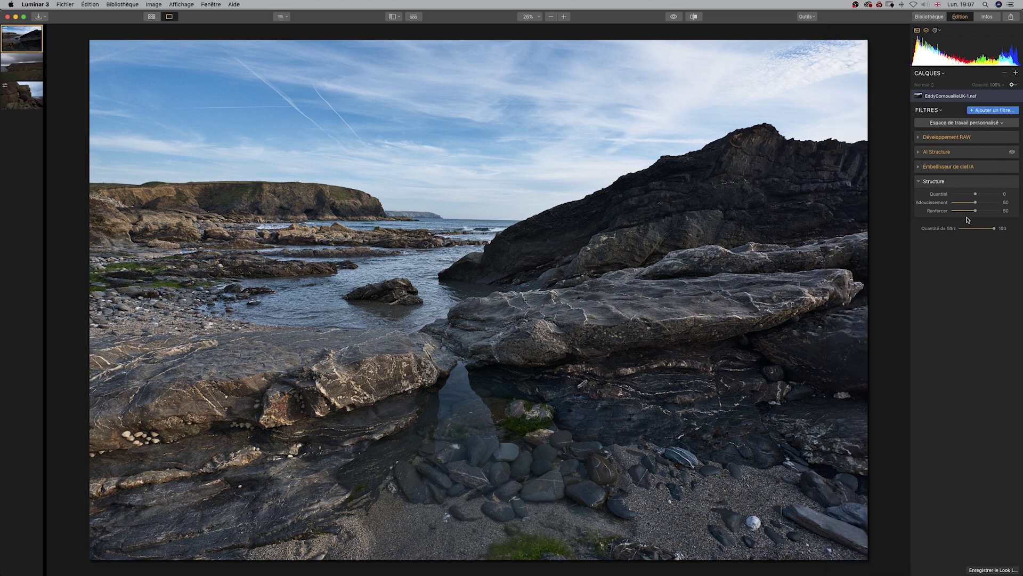
Step: Set the Structure filter's Quantité to about 55, Adoucissement to about 72 and Renforcer to about 63
{"action": "left_click_drag", "start_coordinate": [976, 196], "coordinate": [983, 195]}
{"action": "left_click_drag", "start_coordinate": [993, 197], "coordinate": [990, 198]}
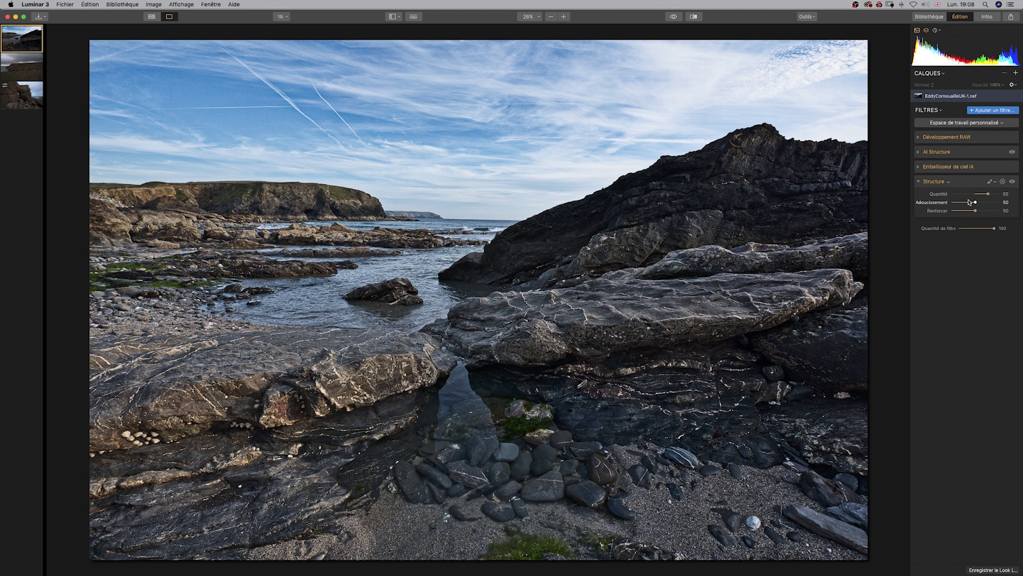
{"action": "left_click_drag", "start_coordinate": [977, 203], "coordinate": [983, 213]}
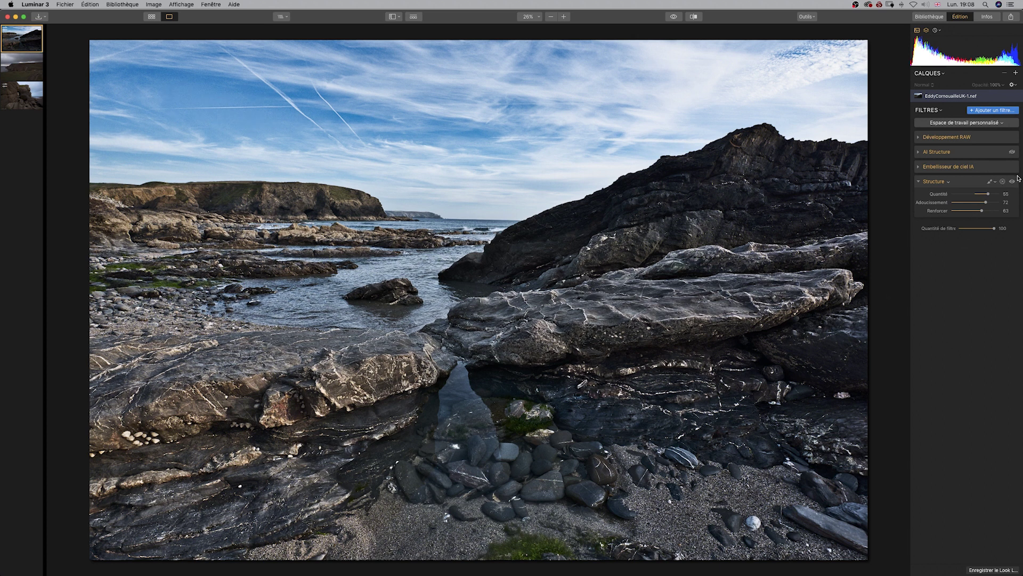
Step: Hide the Structure filter's effect and turn the AI Structure filter back on
{"action": "left_click", "coordinate": [1012, 183]}
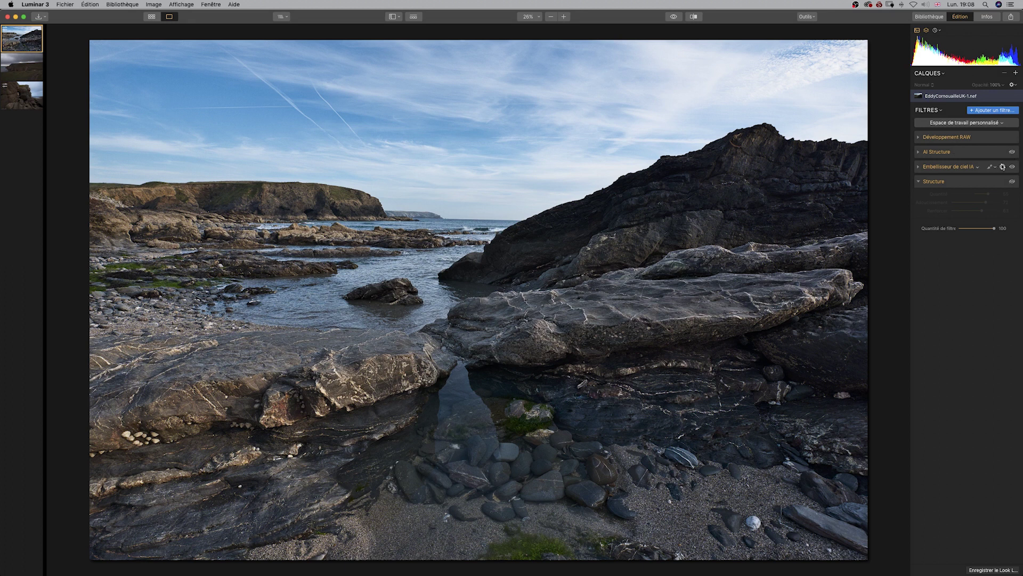
{"action": "left_click", "coordinate": [1003, 167]}
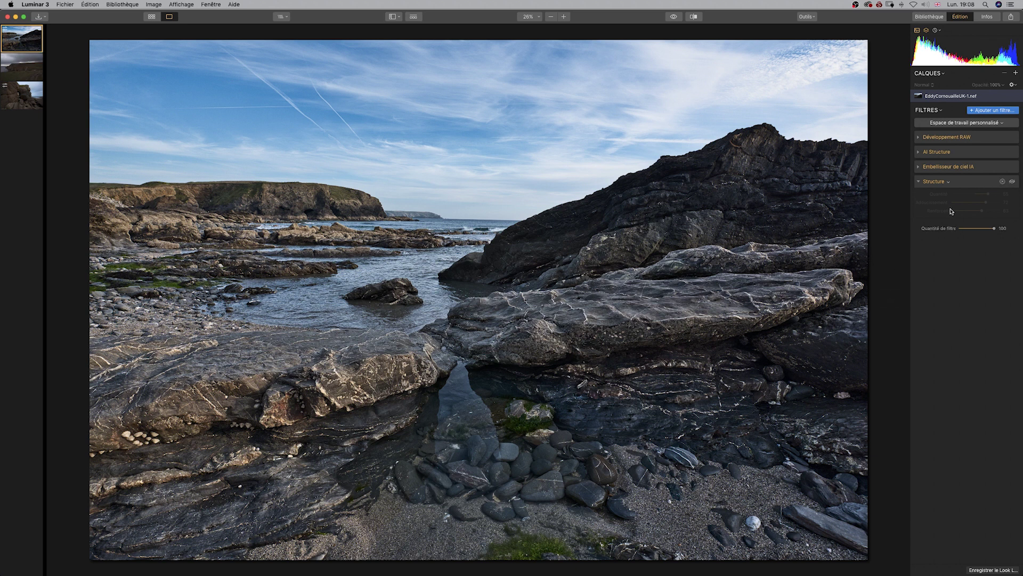
Step: Look at the masking options offered for the AI Structure filter, leaving the filter collapsed
{"action": "left_click", "coordinate": [917, 156]}
{"action": "left_click", "coordinate": [992, 152]}
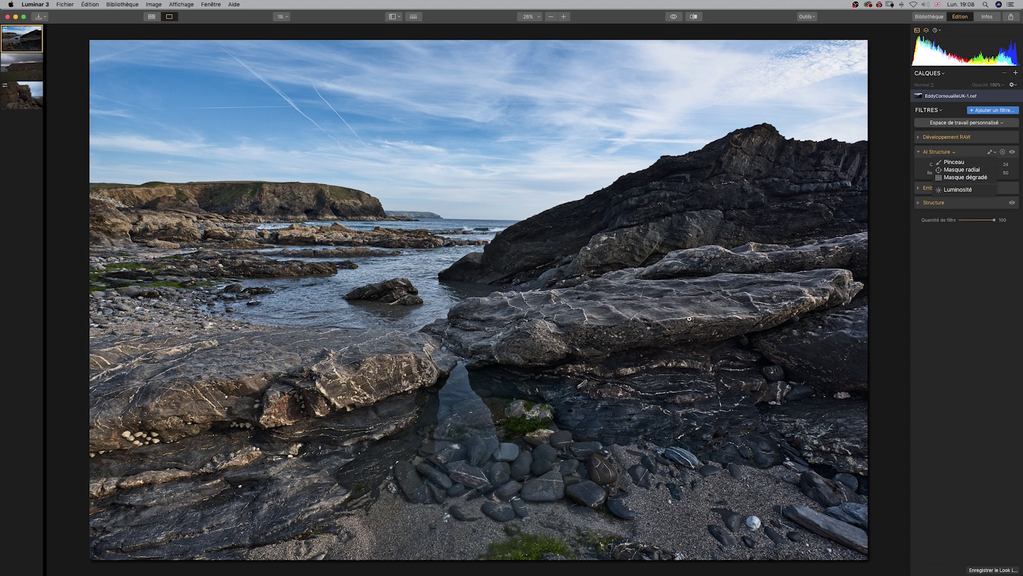
{"action": "left_click", "coordinate": [920, 153]}
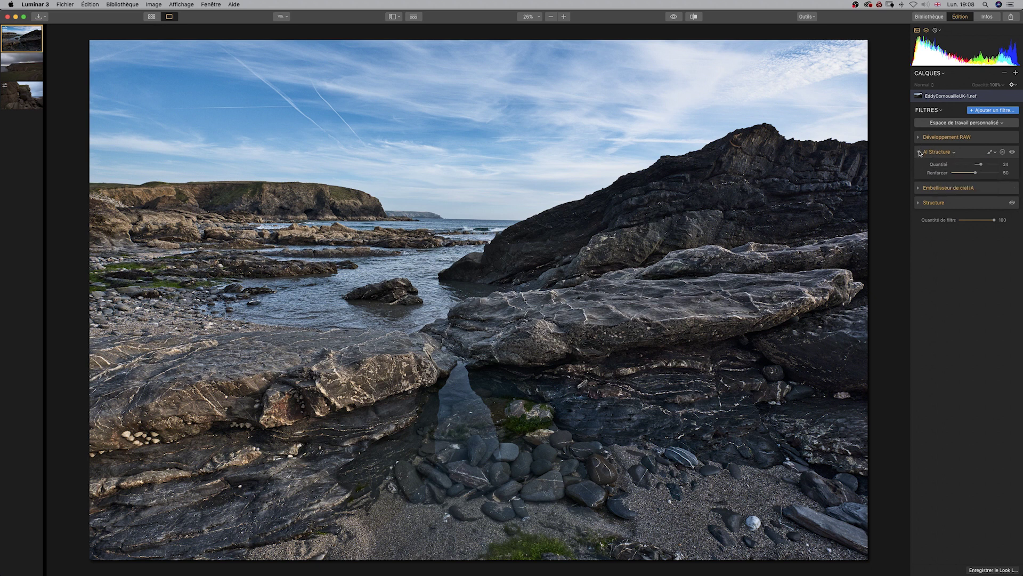
{"action": "left_click", "coordinate": [920, 154]}
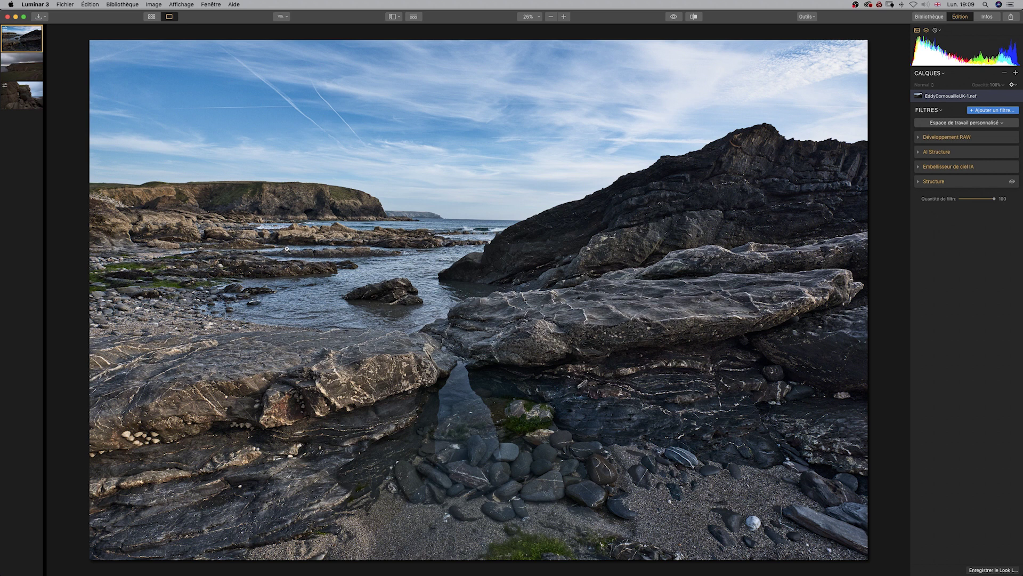
Step: Open the second photo, EddyCornouailleUK-2.nef, and close its Professionel workspace
{"action": "left_click", "coordinate": [31, 68]}
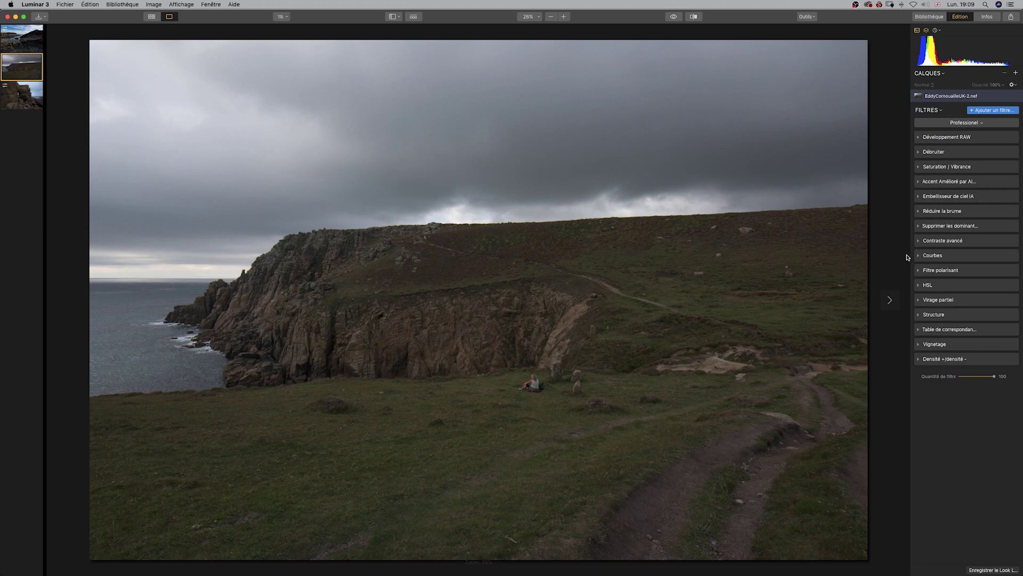
{"action": "left_click", "coordinate": [979, 124]}
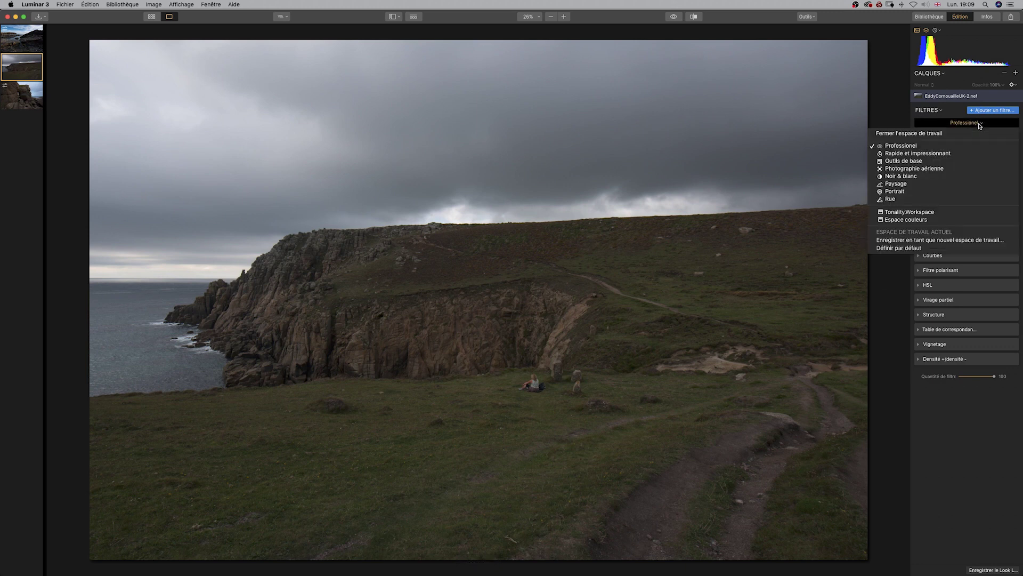
{"action": "left_click", "coordinate": [952, 132]}
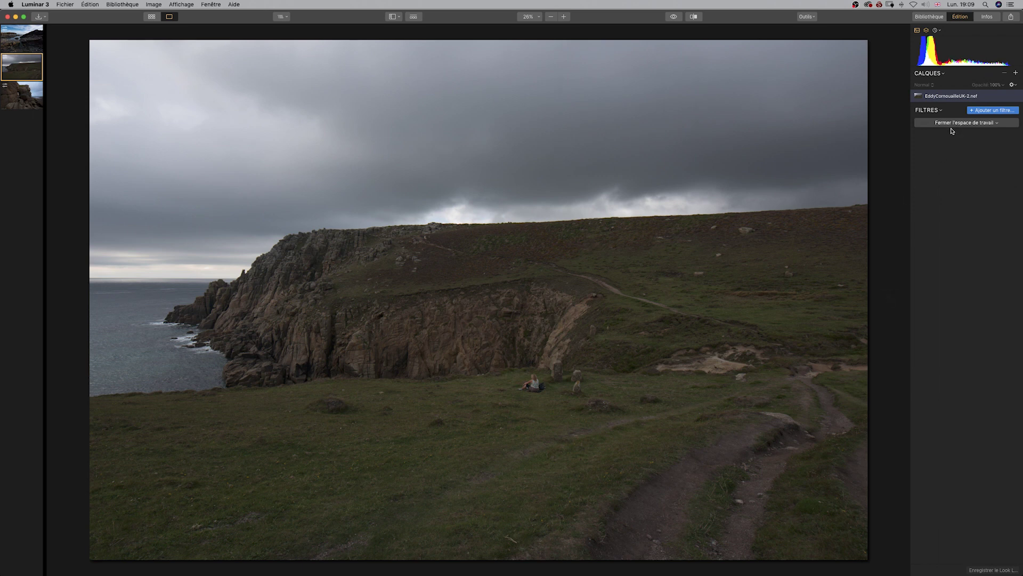
Step: Look over the workspace choices and filter catalogue, and add the Développement RAW filter to the photo
{"action": "left_click", "coordinate": [990, 110]}
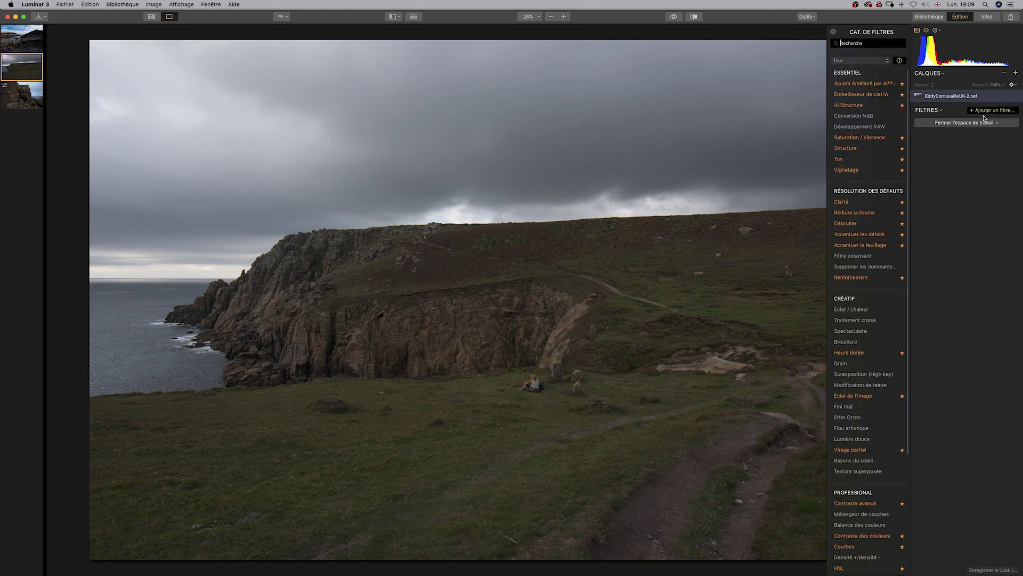
{"action": "left_click", "coordinate": [975, 124]}
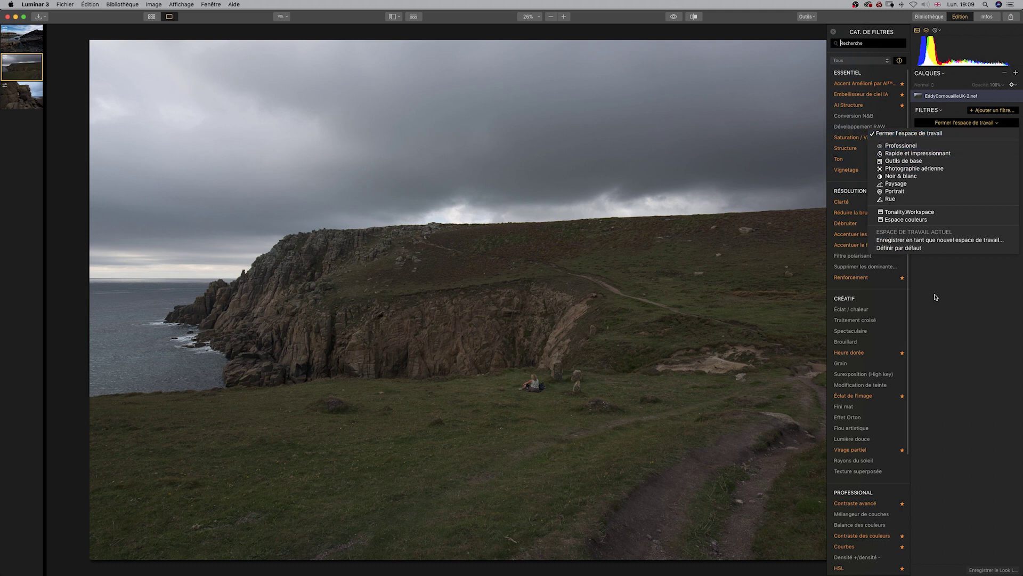
{"action": "left_click", "coordinate": [944, 279]}
{"action": "mouse_move", "coordinate": [878, 103]}
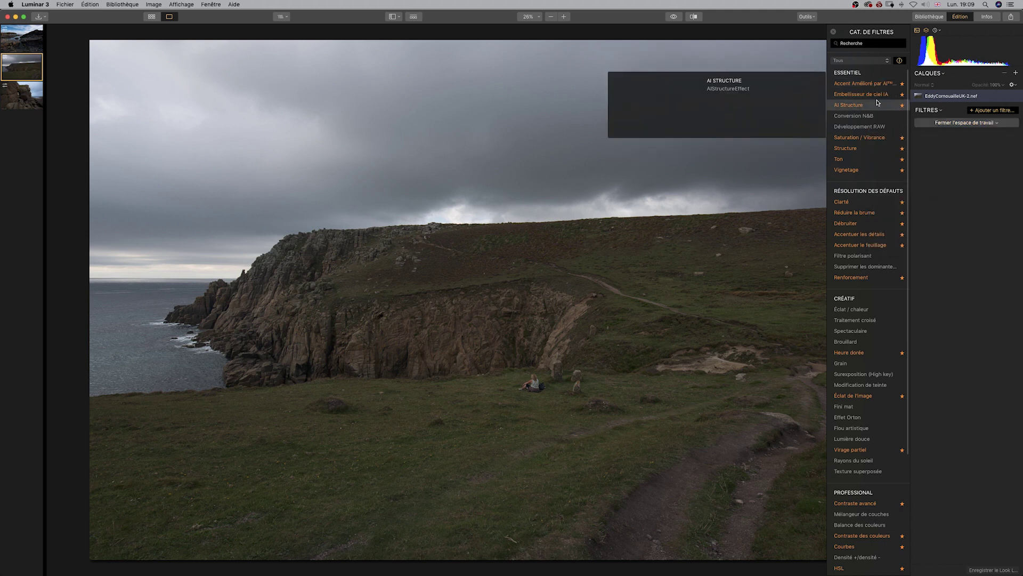
{"action": "mouse_move", "coordinate": [868, 126]}
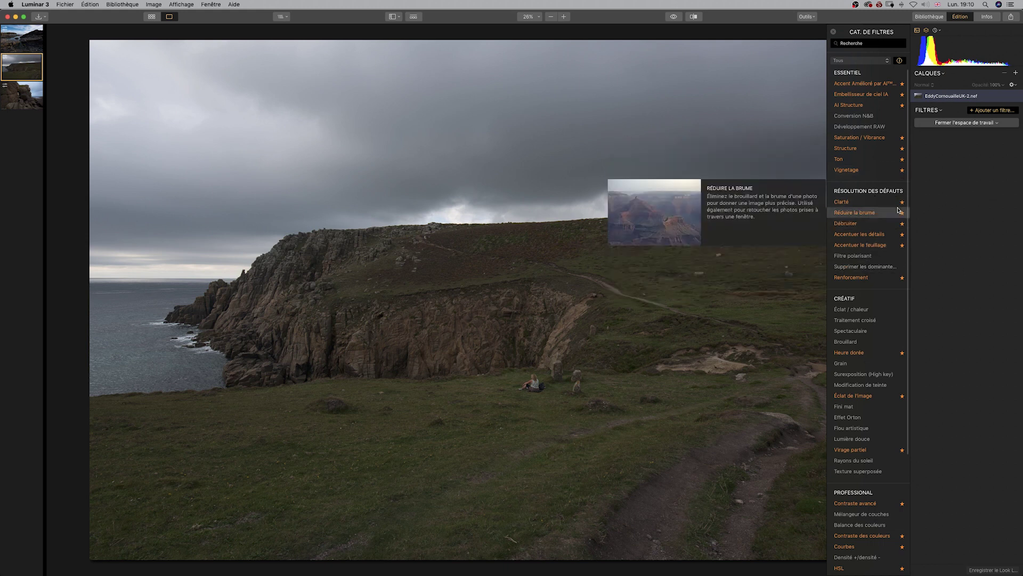
{"action": "mouse_move", "coordinate": [863, 280]}
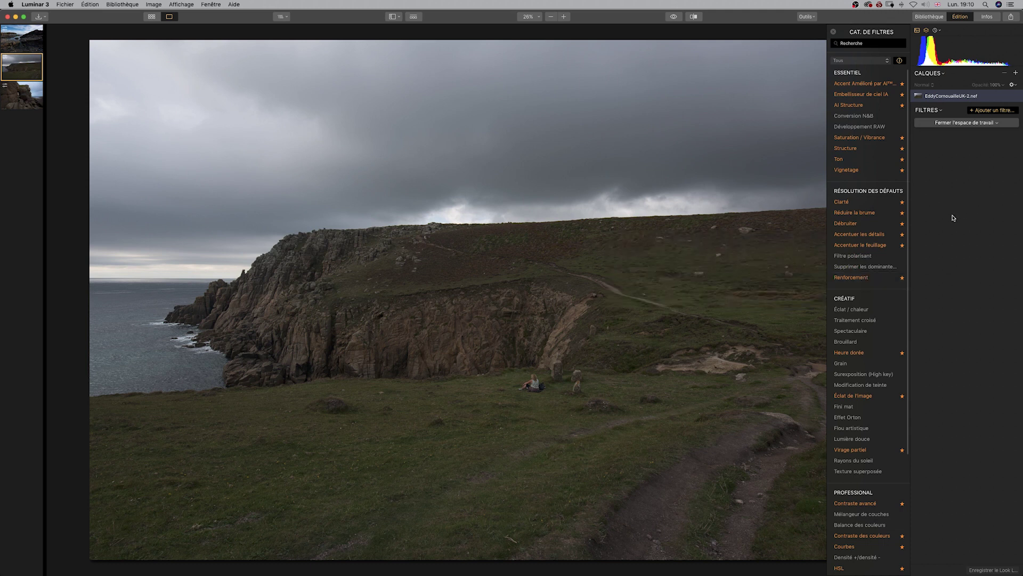
{"action": "left_click", "coordinate": [870, 127]}
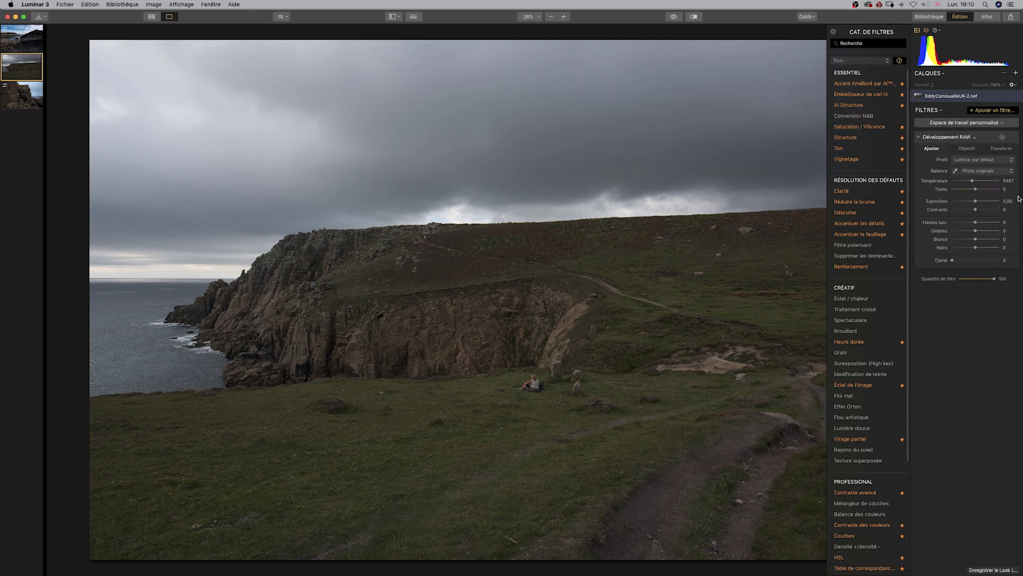
Step: Enable the RAW lens auto-corrections for distortion, chromatic aberration and fringes, and return to the basic RAW adjustments
{"action": "left_click", "coordinate": [965, 150]}
{"action": "left_click", "coordinate": [969, 168]}
{"action": "left_click", "coordinate": [968, 177]}
{"action": "left_click", "coordinate": [968, 185]}
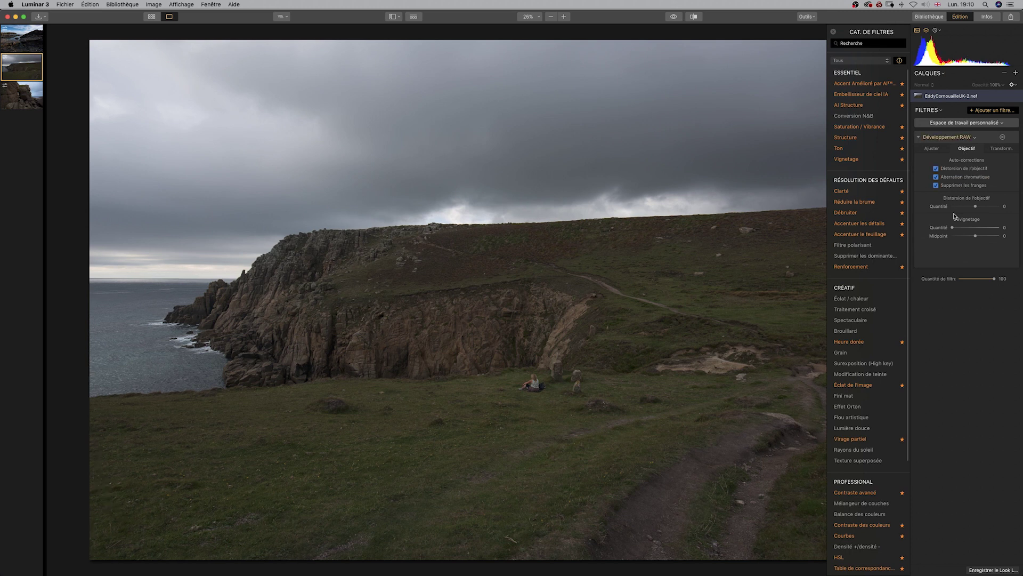
{"action": "left_click", "coordinate": [932, 149]}
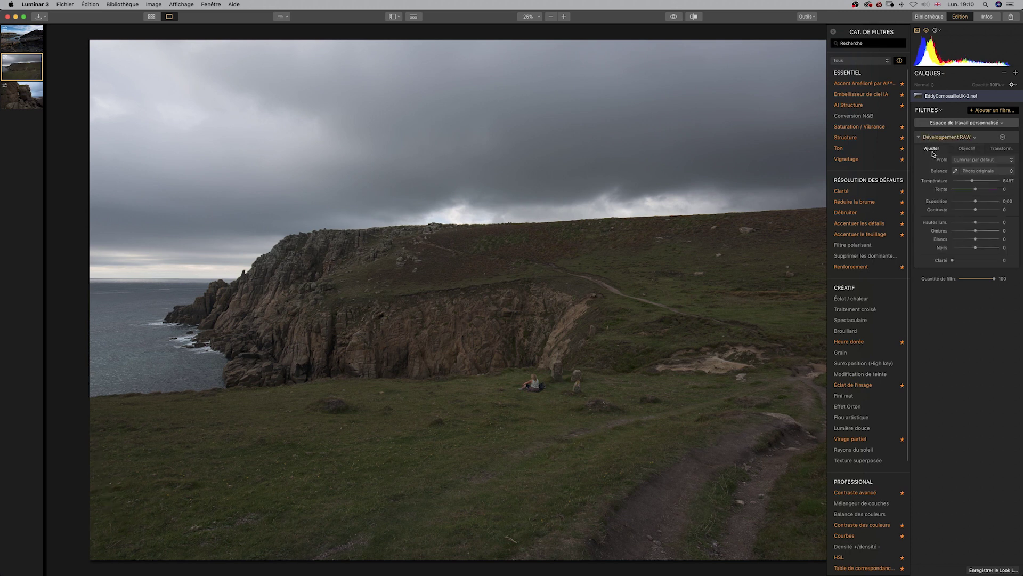
Step: Add the AI Accent filter, try Renforcer at about 66, and settle it at about 42
{"action": "left_click", "coordinate": [867, 88]}
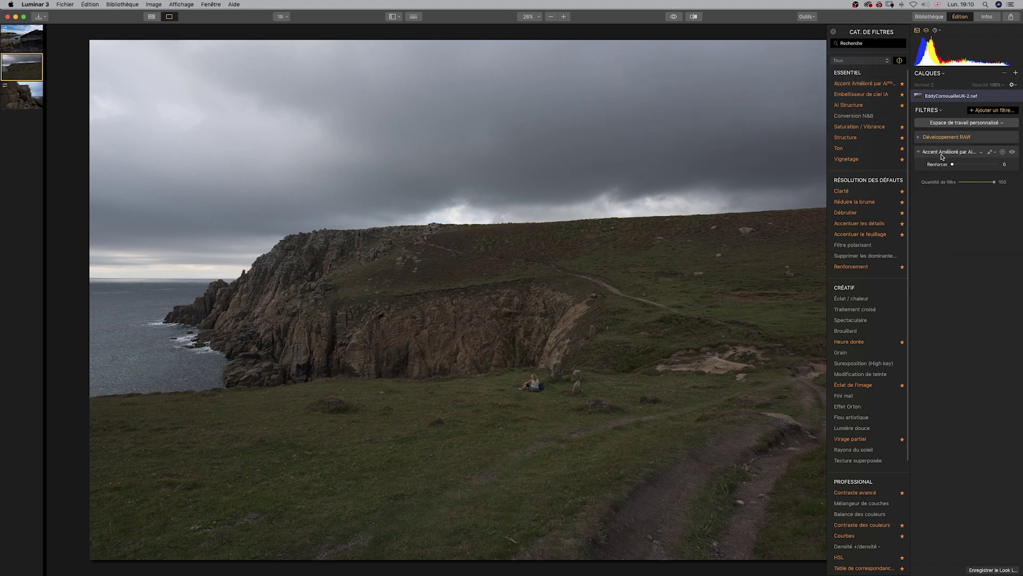
{"action": "left_click_drag", "start_coordinate": [955, 165], "coordinate": [985, 166]}
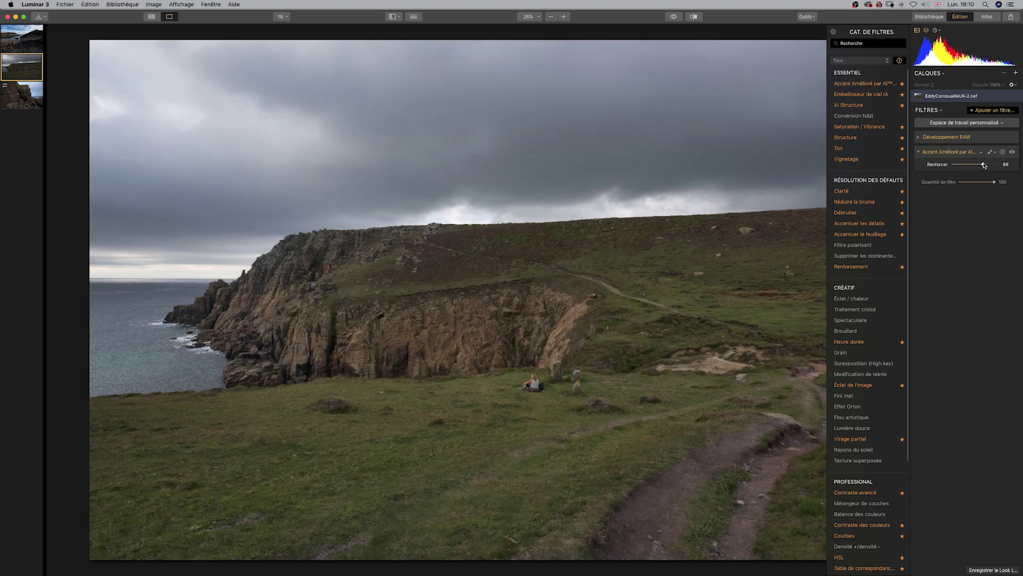
{"action": "mouse_move", "coordinate": [909, 223]}
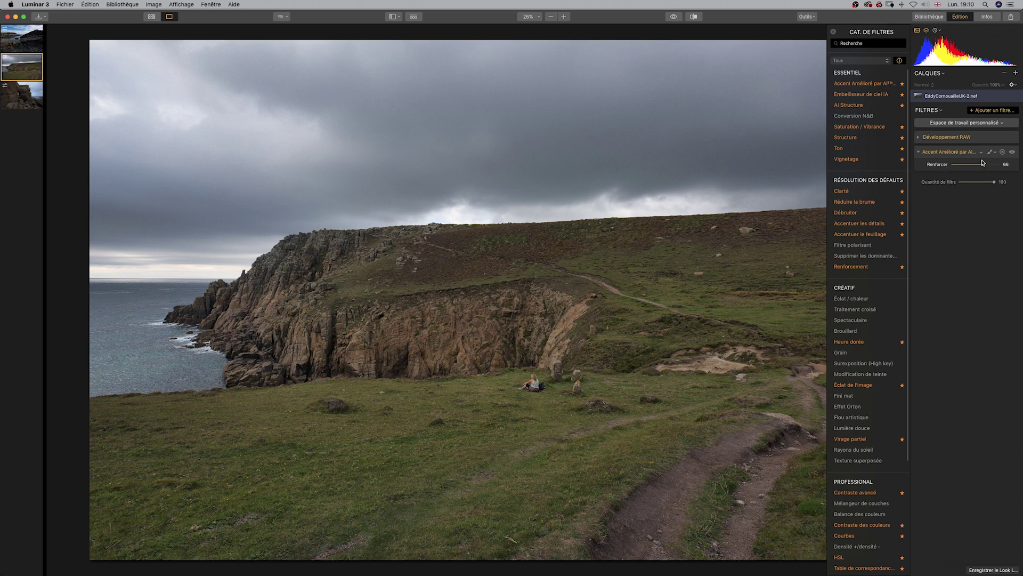
{"action": "left_click_drag", "start_coordinate": [986, 164], "coordinate": [972, 164]}
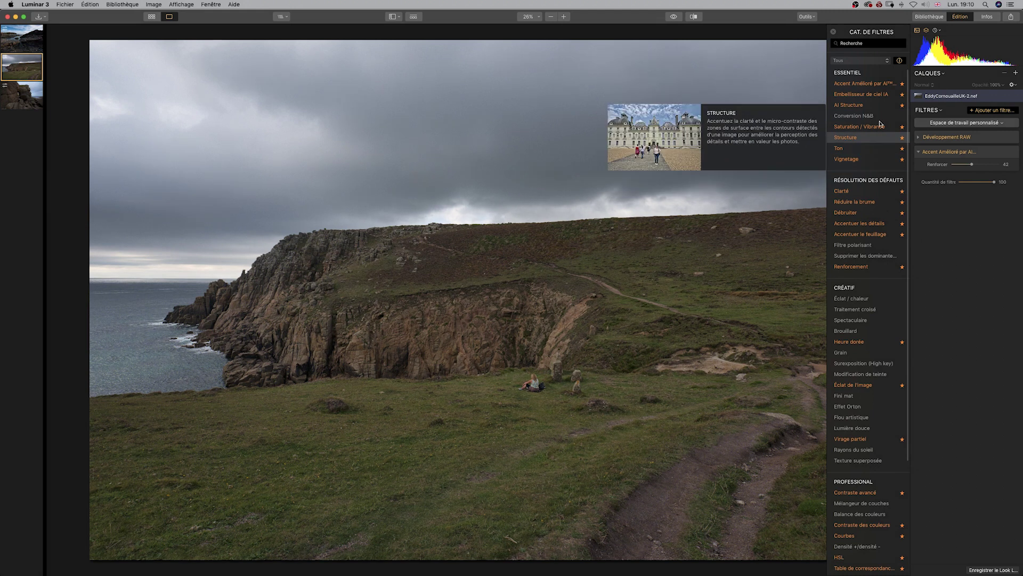
Step: Add the Embellisseur de ciel IA filter with Quantité at about 32, and cool the RAW Température to about 4487
{"action": "left_click", "coordinate": [880, 95]}
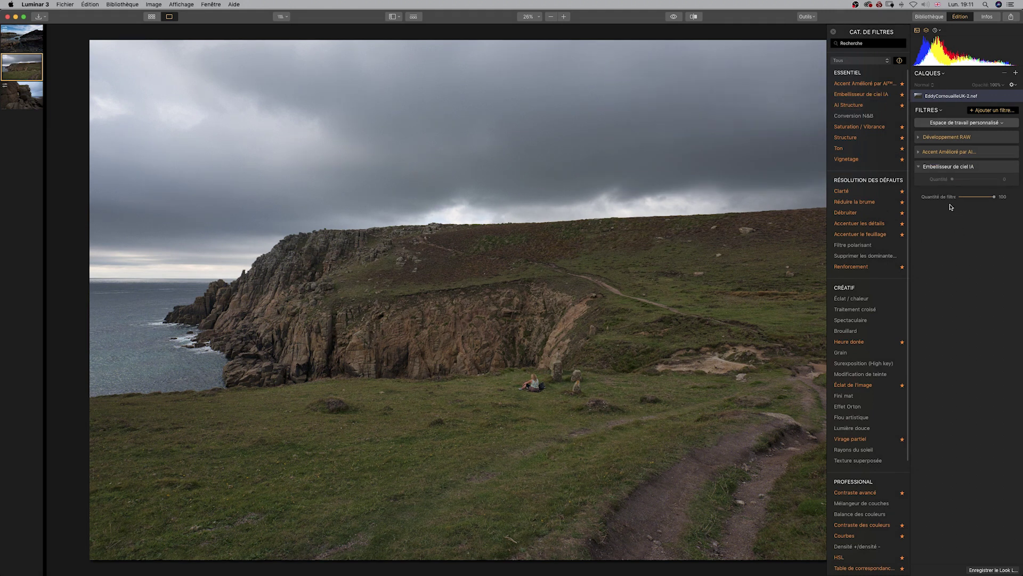
{"action": "left_click_drag", "start_coordinate": [952, 179], "coordinate": [963, 180]}
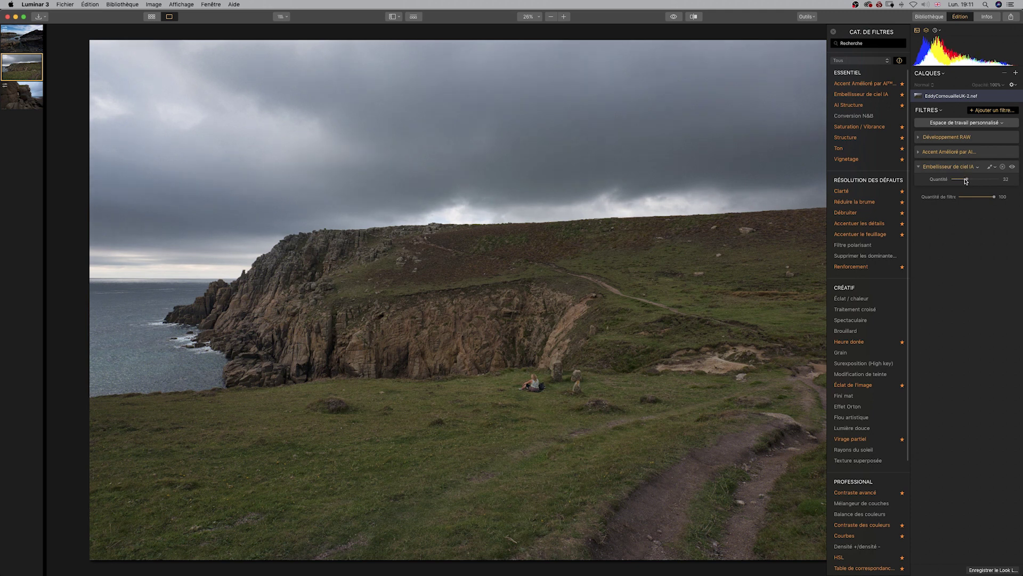
{"action": "left_click", "coordinate": [919, 137]}
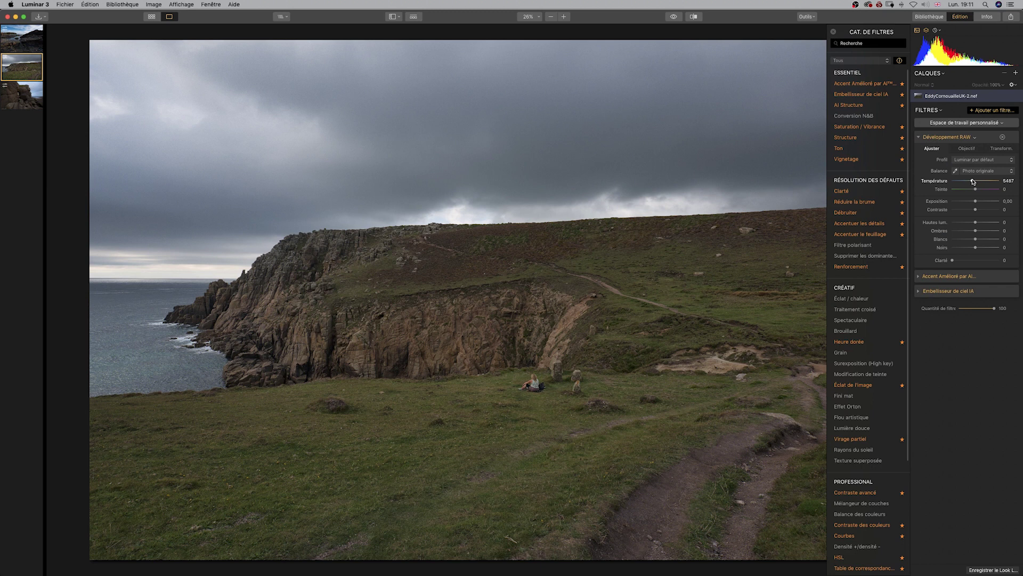
{"action": "left_click_drag", "start_coordinate": [969, 181], "coordinate": [968, 181]}
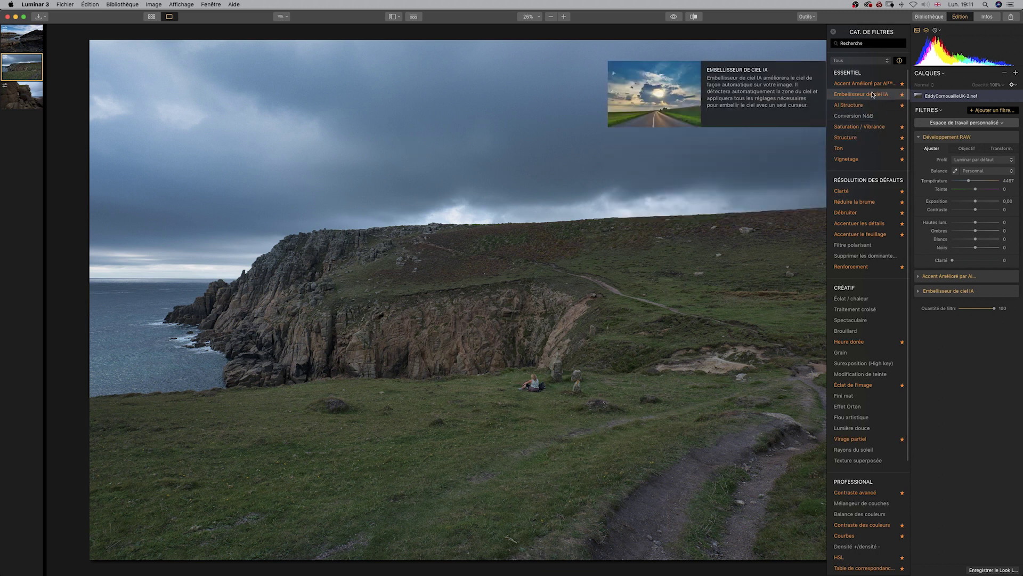
Step: Add the AI Structure filter to the cliff photo and raise its Quantité to about 52
{"action": "left_click", "coordinate": [864, 106]}
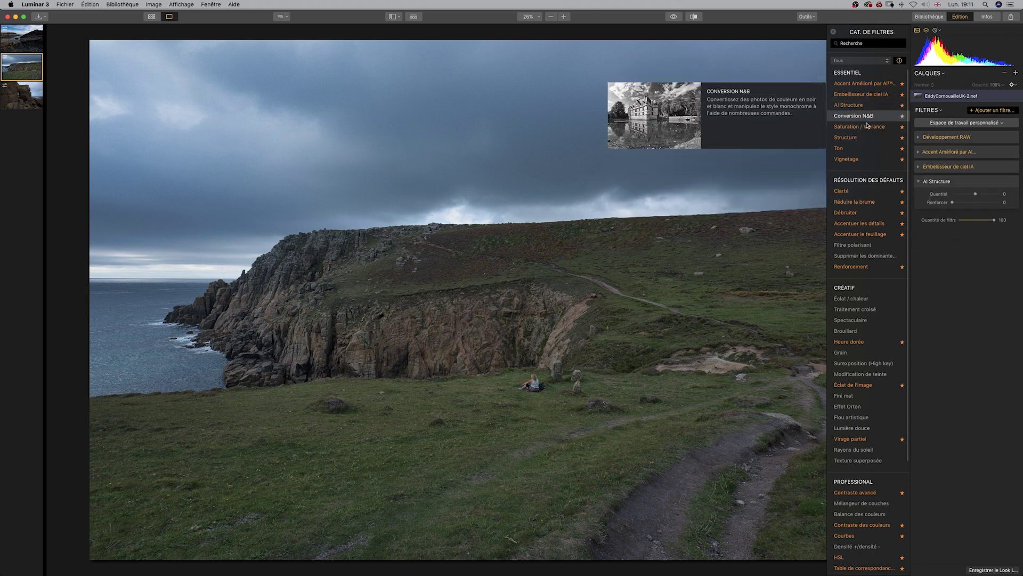
{"action": "left_click_drag", "start_coordinate": [974, 195], "coordinate": [984, 199]}
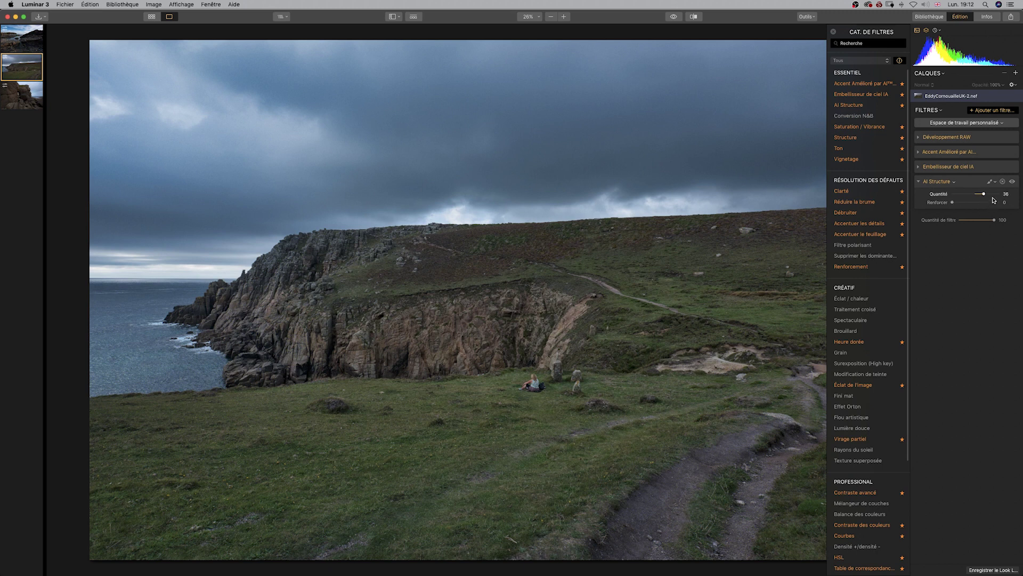
{"action": "left_click_drag", "start_coordinate": [986, 195], "coordinate": [985, 197]}
{"action": "mouse_move", "coordinate": [862, 246]}
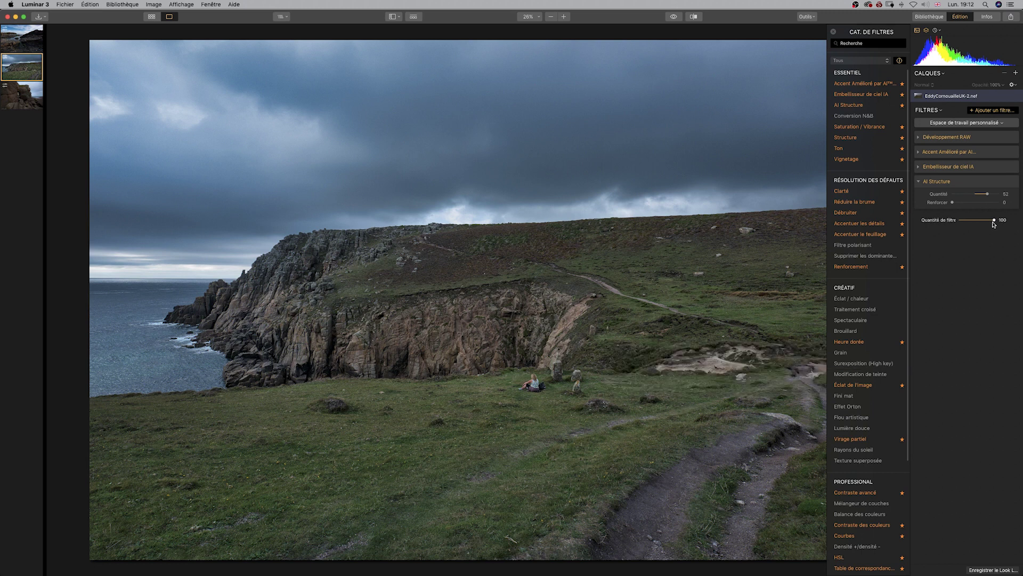
Step: Compare the cliff photo with and without AI Structure by repeatedly toggling its visibility, leaving the filter visible
{"action": "mouse_move", "coordinate": [1013, 183]}
{"action": "left_click", "coordinate": [1013, 182]}
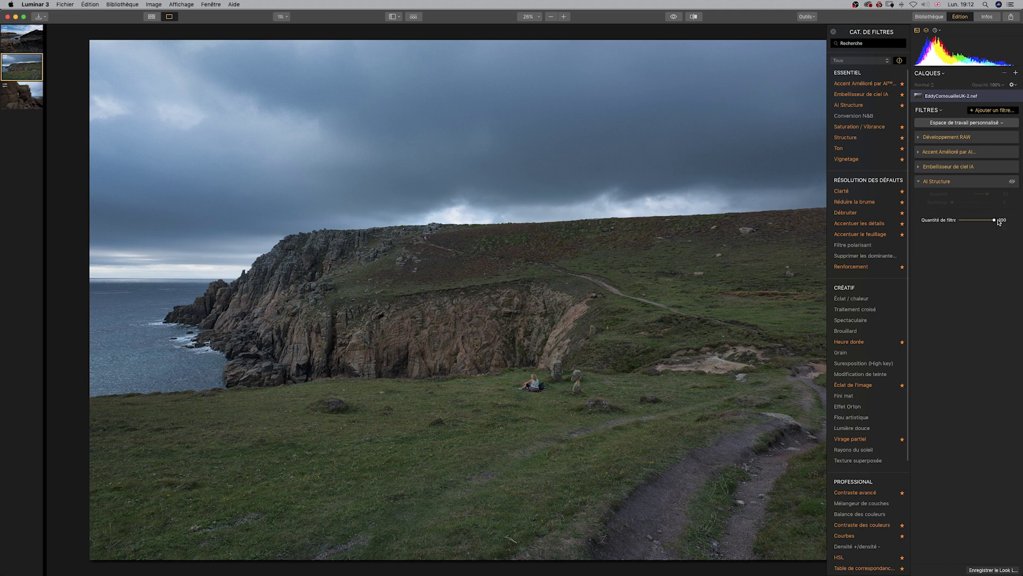
{"action": "left_click", "coordinate": [1012, 182]}
{"action": "left_click", "coordinate": [1013, 182]}
{"action": "left_click", "coordinate": [1013, 182]}
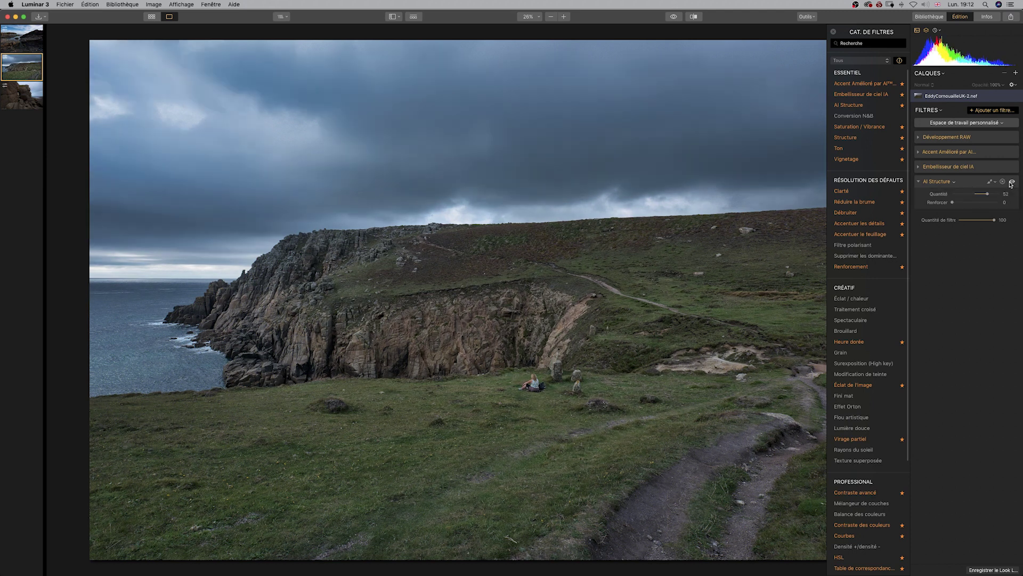
{"action": "left_click", "coordinate": [1008, 183]}
{"action": "left_click", "coordinate": [1012, 182]}
{"action": "left_click", "coordinate": [1014, 182]}
{"action": "left_click", "coordinate": [1013, 182]}
{"action": "left_click", "coordinate": [1013, 183]}
{"action": "left_click", "coordinate": [1012, 183]}
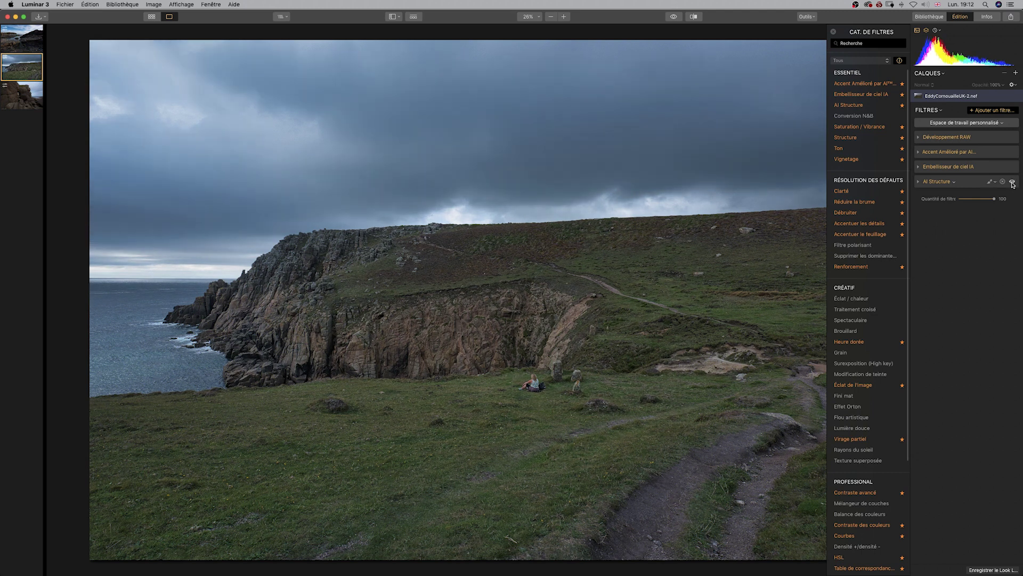
{"action": "left_click", "coordinate": [1012, 182]}
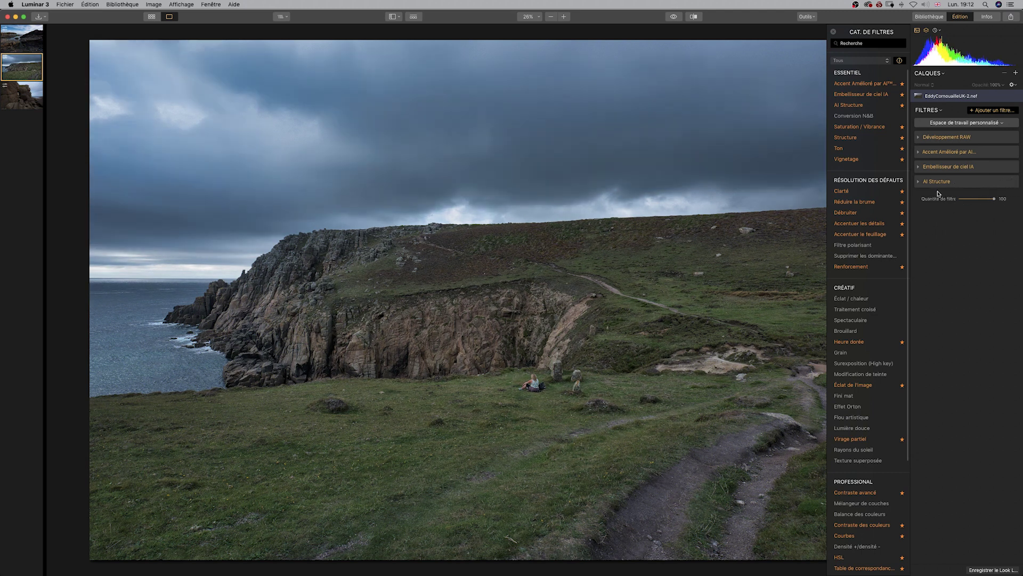
Step: Expand the AI Structure settings and raise Renforcer to about 41
{"action": "left_click", "coordinate": [919, 182]}
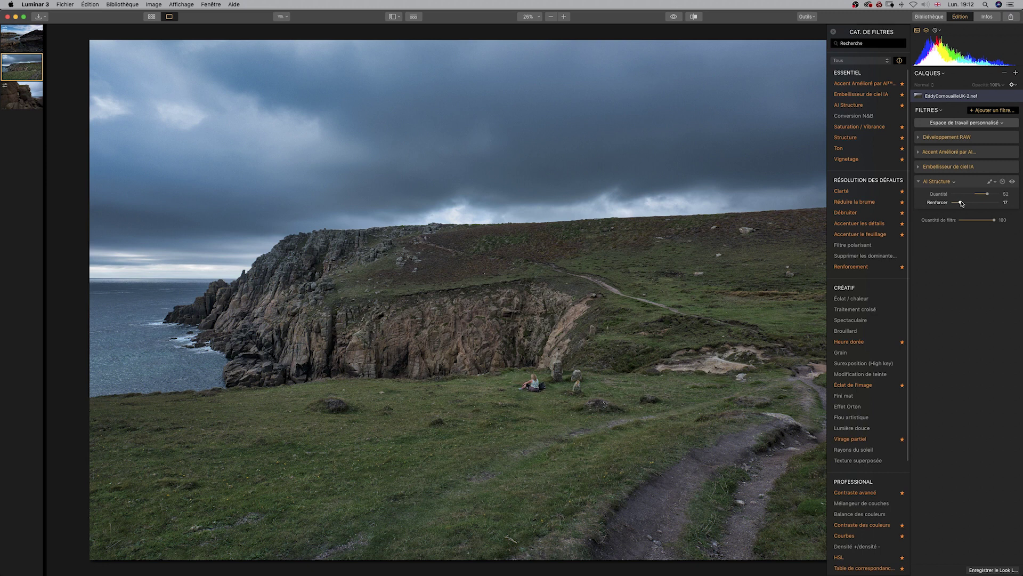
{"action": "left_click_drag", "start_coordinate": [961, 204], "coordinate": [971, 203]}
{"action": "mouse_move", "coordinate": [853, 138]}
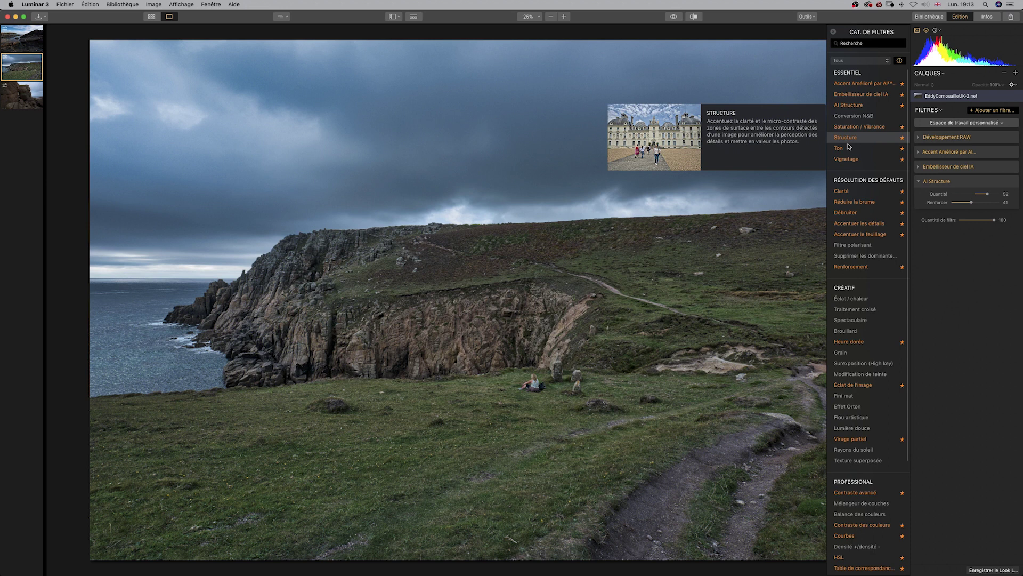
Step: Hide AI Structure and add the standard Structure filter with Quantité at about 95 and Adoucissement at about 64
{"action": "left_click", "coordinate": [848, 143]}
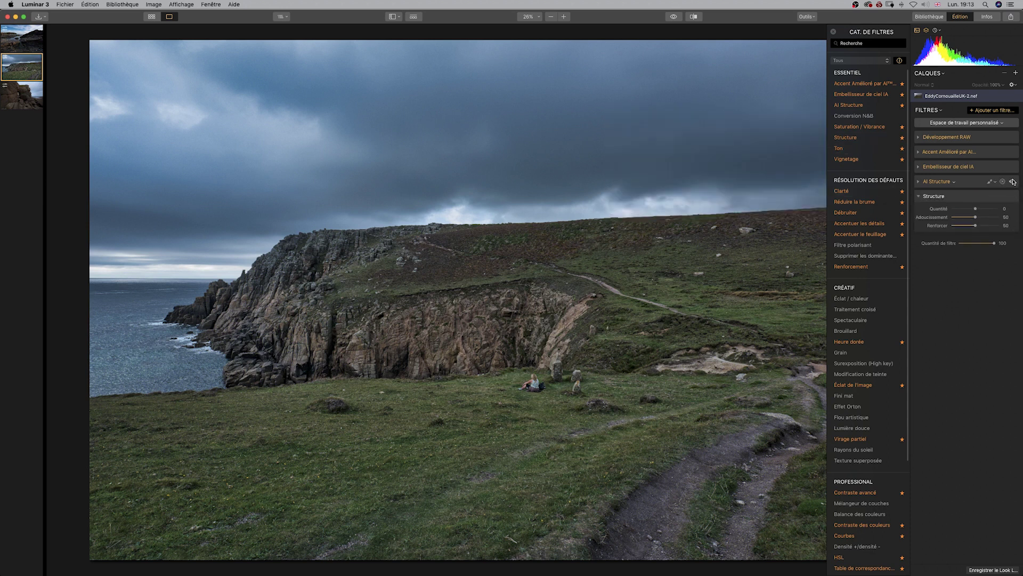
{"action": "left_click", "coordinate": [1013, 183]}
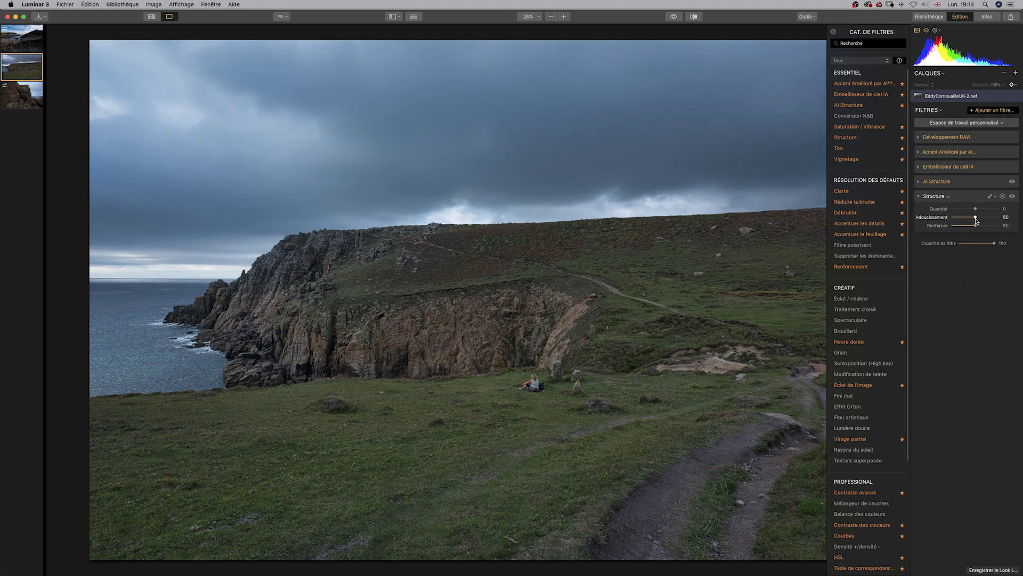
{"action": "left_click_drag", "start_coordinate": [977, 209], "coordinate": [995, 209]}
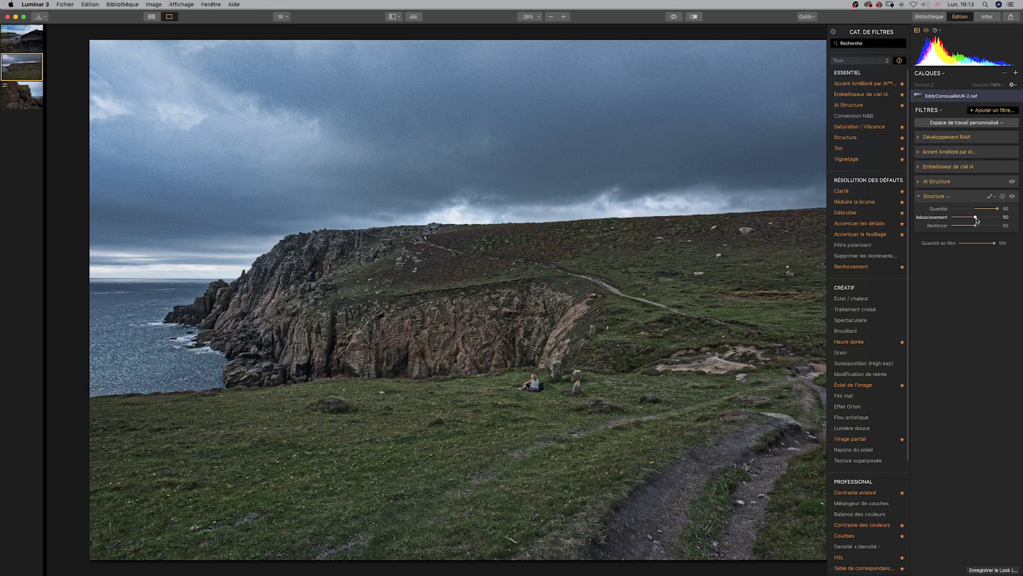
{"action": "left_click_drag", "start_coordinate": [986, 218], "coordinate": [982, 218]}
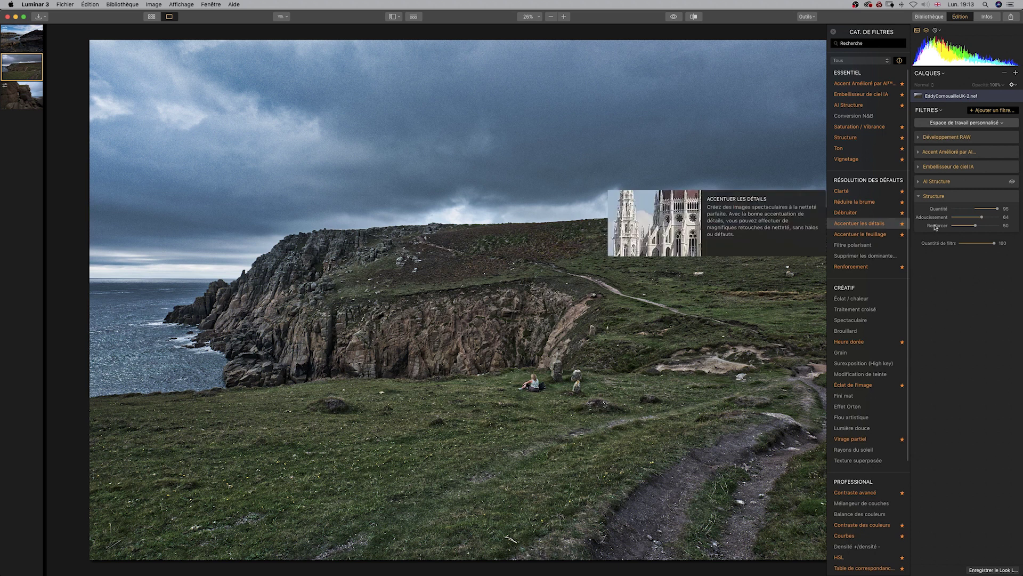
Step: Collapse and hide the Structure filter, and make AI Structure visible again on the cliff photo
{"action": "left_click", "coordinate": [1016, 198]}
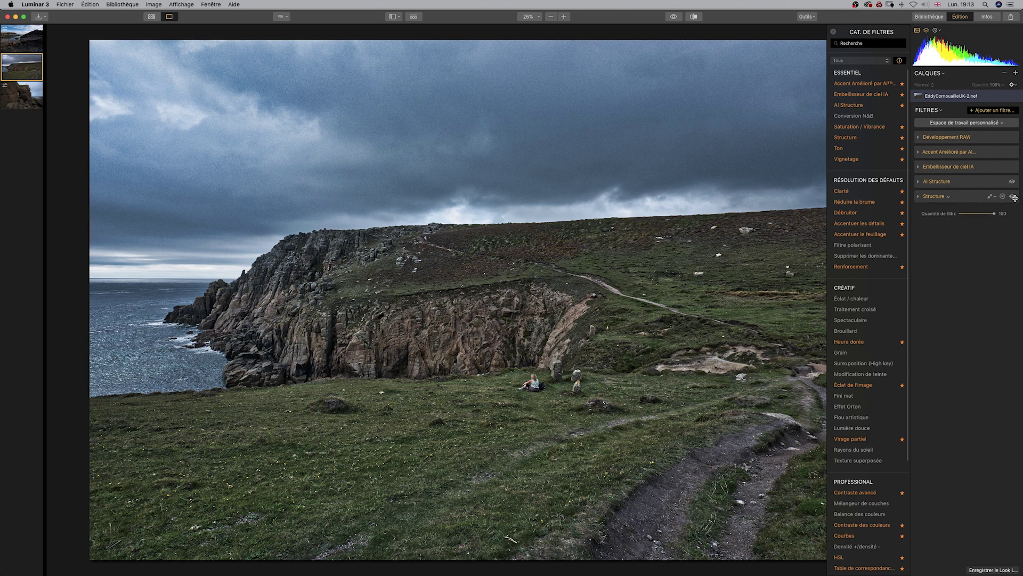
{"action": "left_click", "coordinate": [1013, 198]}
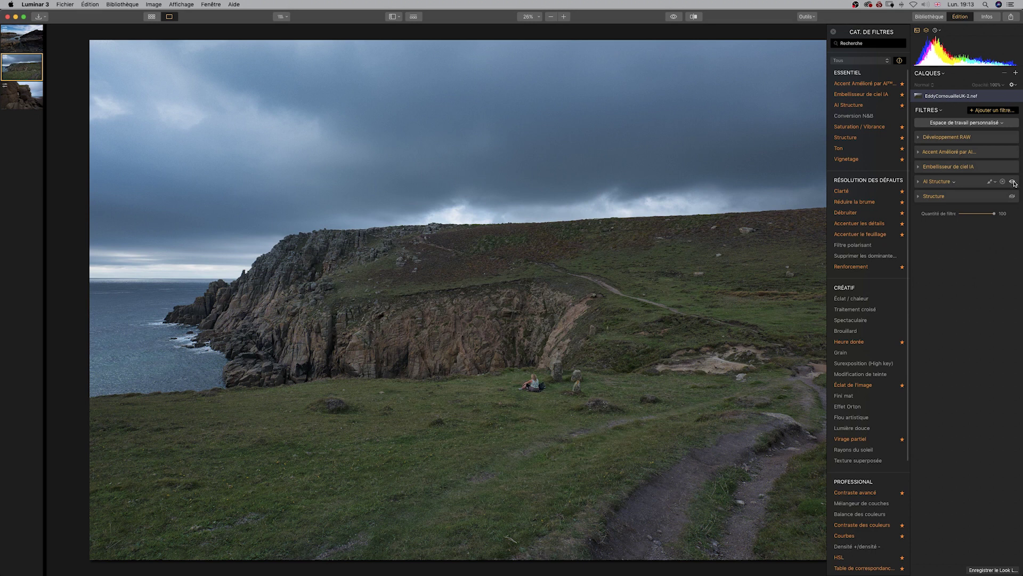
{"action": "left_click", "coordinate": [1012, 182]}
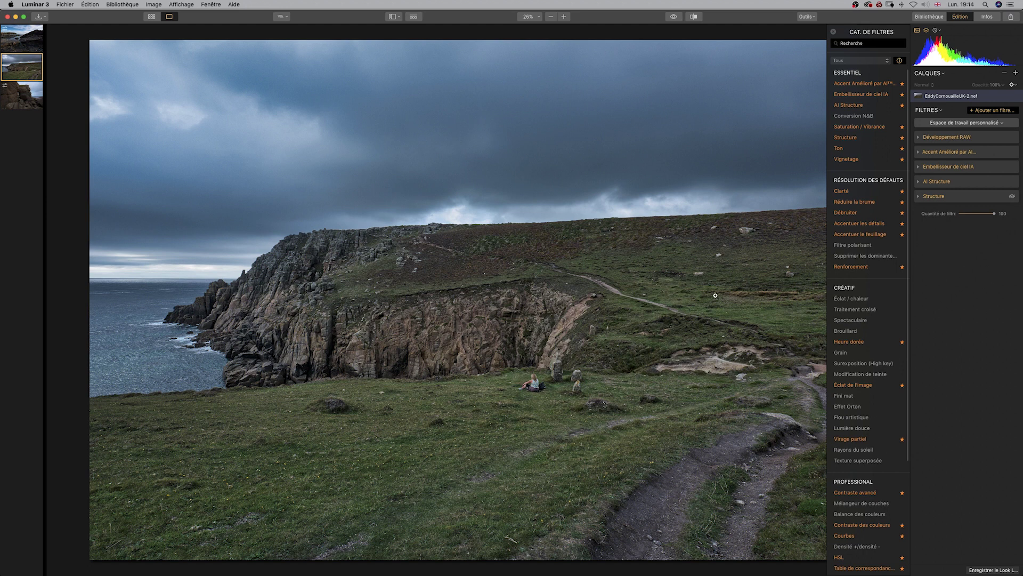
Step: Add Développement RAW to the rock arch photo and enable Distorsion de l'objectif, Aberration chromatique and Supprimer les franges
{"action": "left_click", "coordinate": [32, 97]}
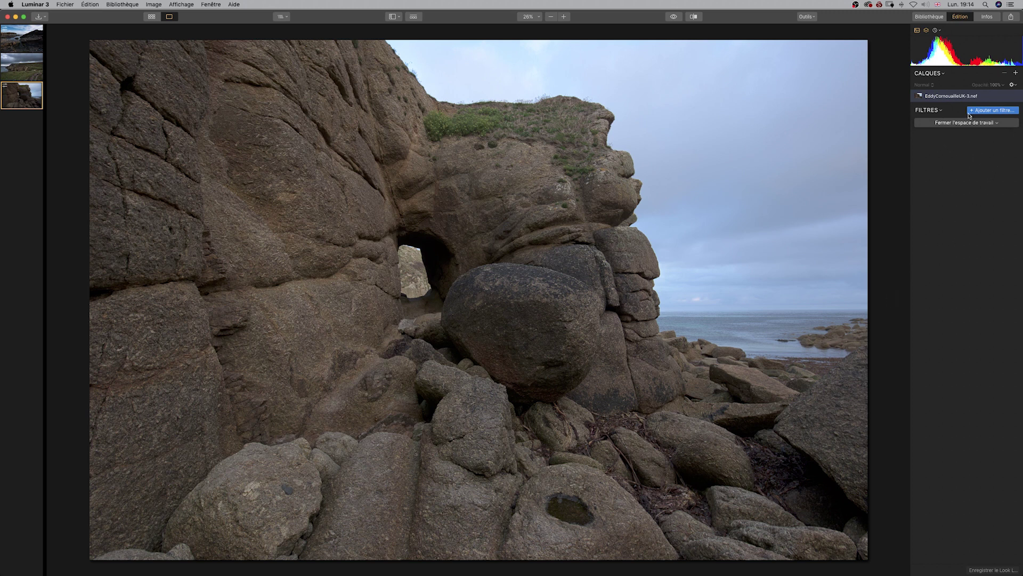
{"action": "left_click", "coordinate": [984, 111]}
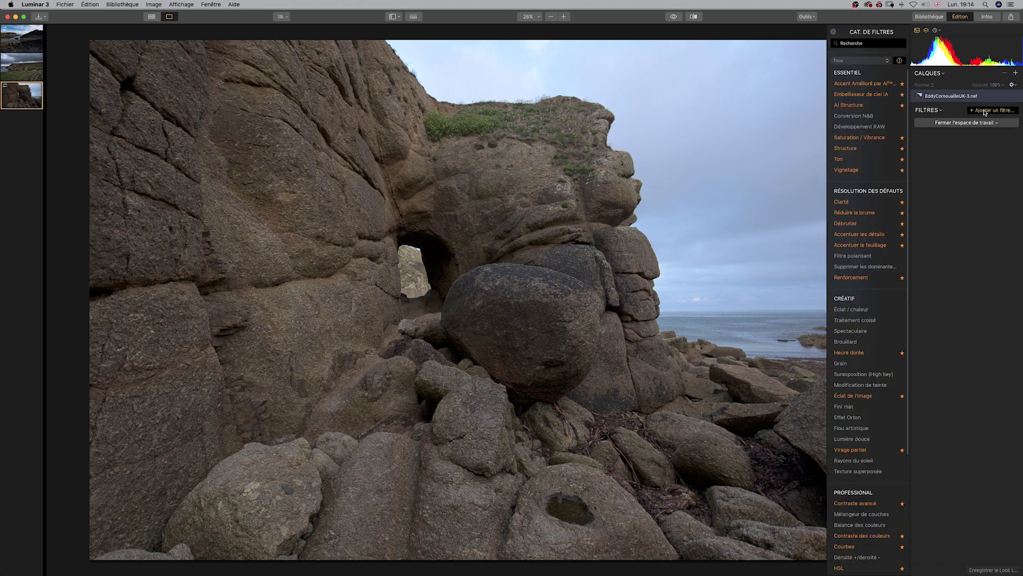
{"action": "left_click", "coordinate": [869, 127]}
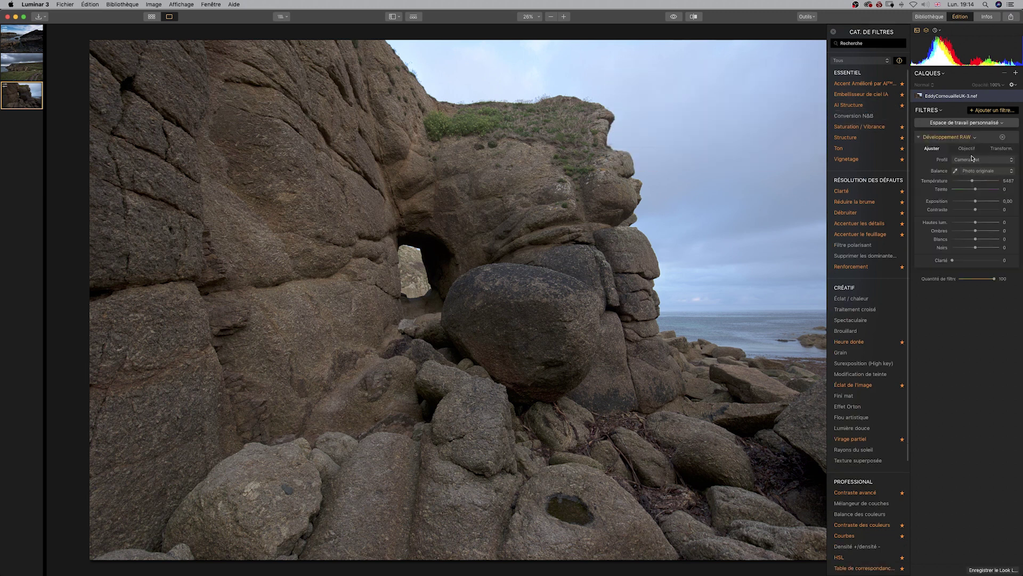
{"action": "left_click", "coordinate": [967, 149]}
{"action": "left_click", "coordinate": [960, 169]}
{"action": "left_click", "coordinate": [956, 177]}
{"action": "left_click", "coordinate": [950, 186]}
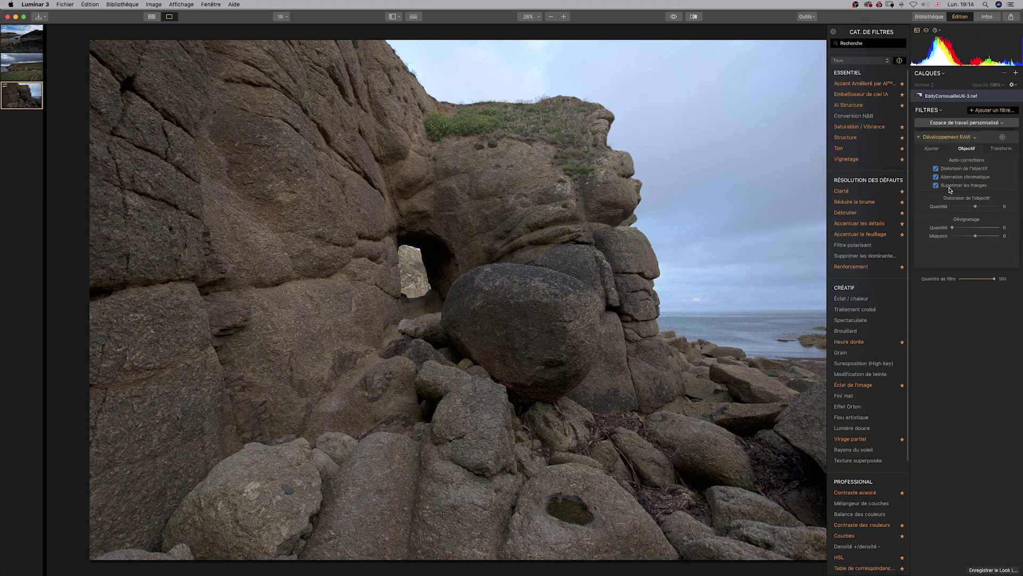
Step: Set RAW Température to about 6117, Contraste 17, Hautes lum. -38, Ombres 32, Blancs -56, Noirs -11 and Clarté 15
{"action": "left_click", "coordinate": [939, 150]}
{"action": "left_click_drag", "start_coordinate": [973, 181], "coordinate": [970, 183]}
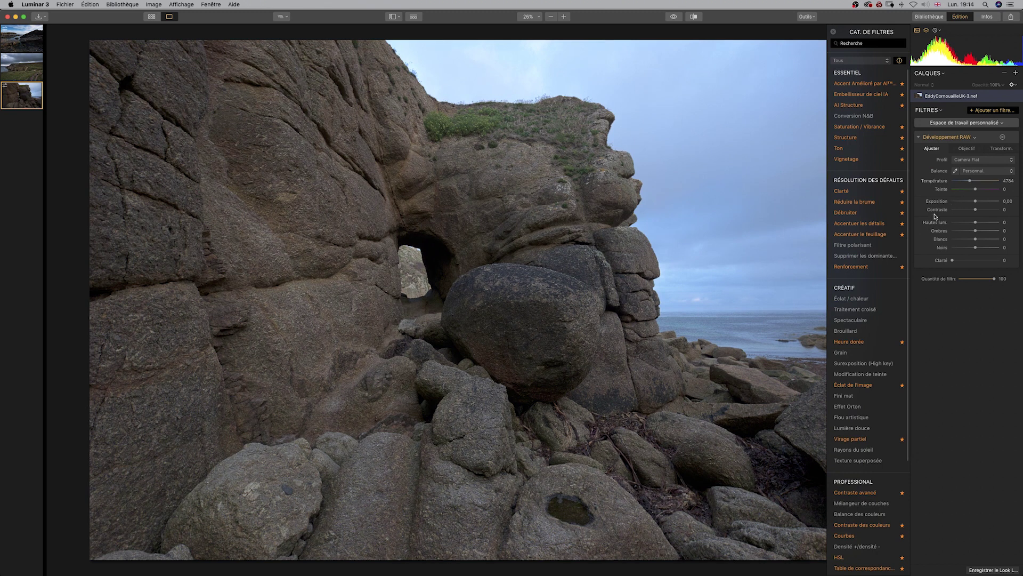
{"action": "left_click_drag", "start_coordinate": [971, 182], "coordinate": [974, 181]}
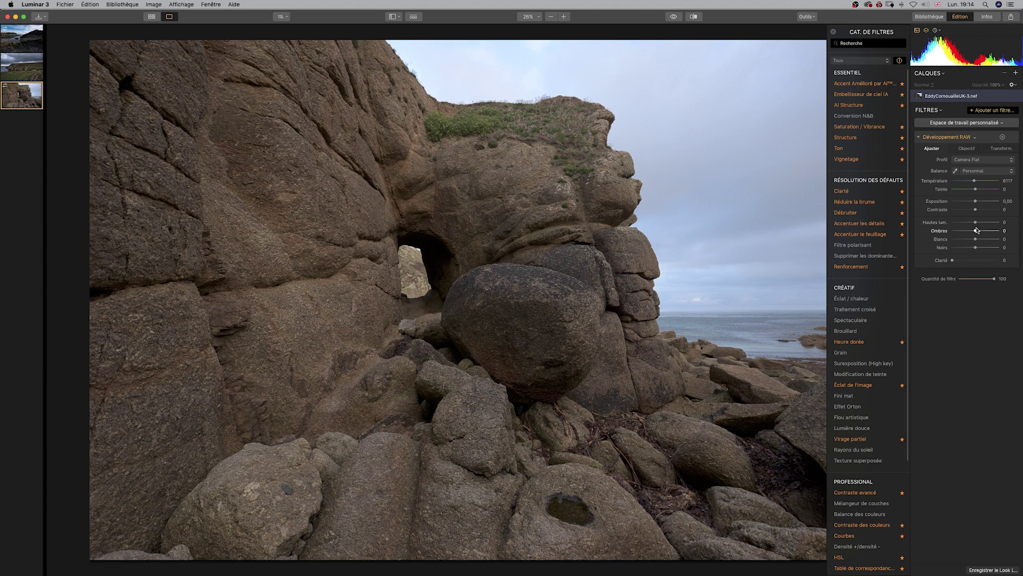
{"action": "left_click_drag", "start_coordinate": [977, 231], "coordinate": [984, 230]}
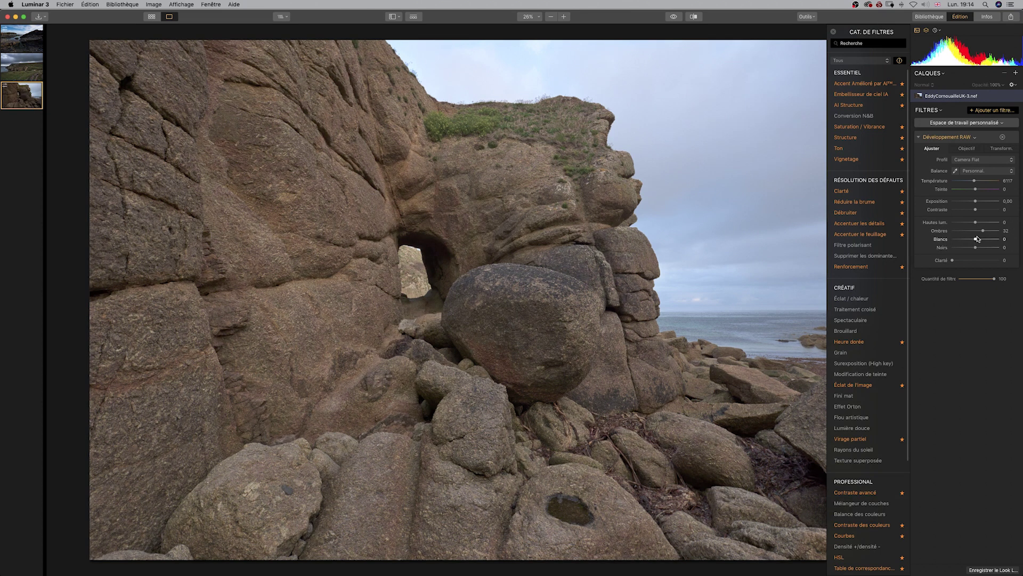
{"action": "left_click_drag", "start_coordinate": [976, 239], "coordinate": [979, 210]}
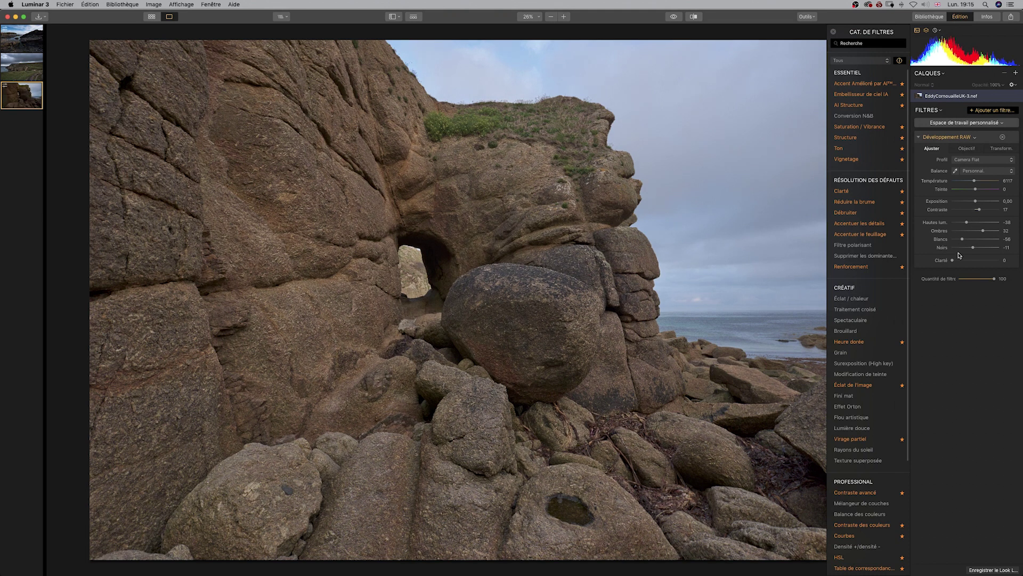
{"action": "left_click_drag", "start_coordinate": [955, 260], "coordinate": [959, 261]}
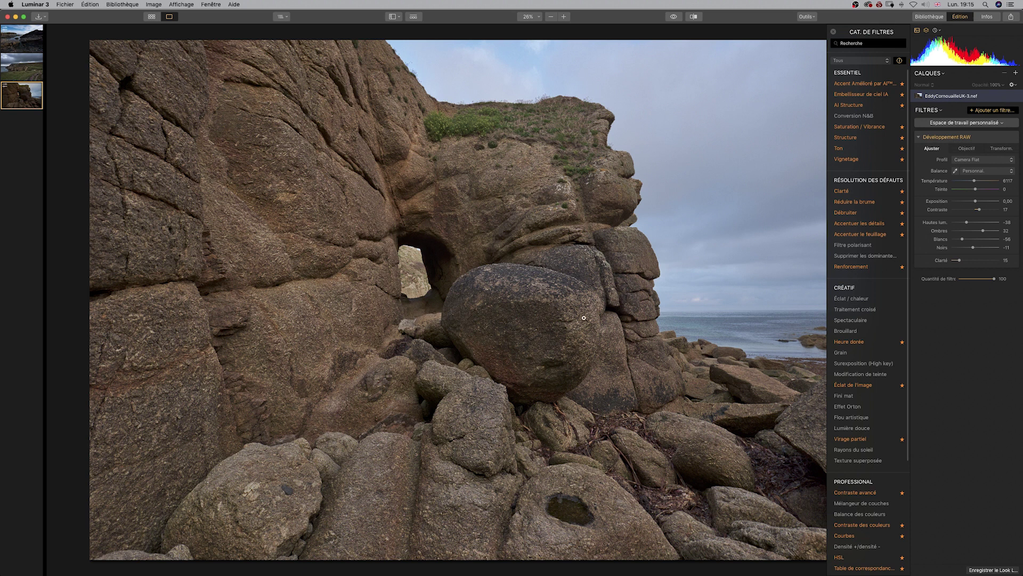
Step: Add the AI Structure filter to the rock arch photo and raise its Quantité to about 57
{"action": "mouse_move", "coordinate": [858, 129]}
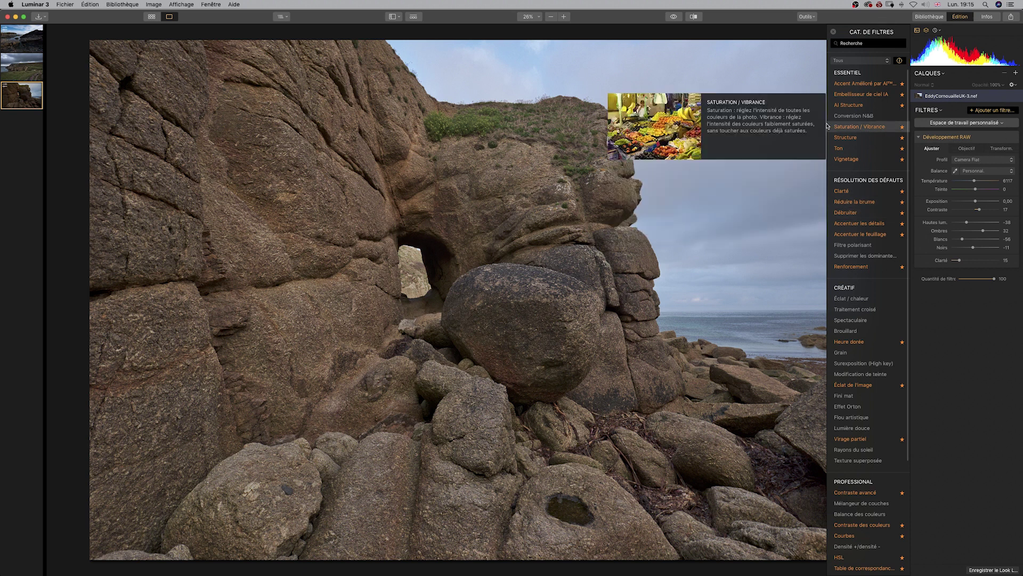
{"action": "mouse_move", "coordinate": [857, 158]}
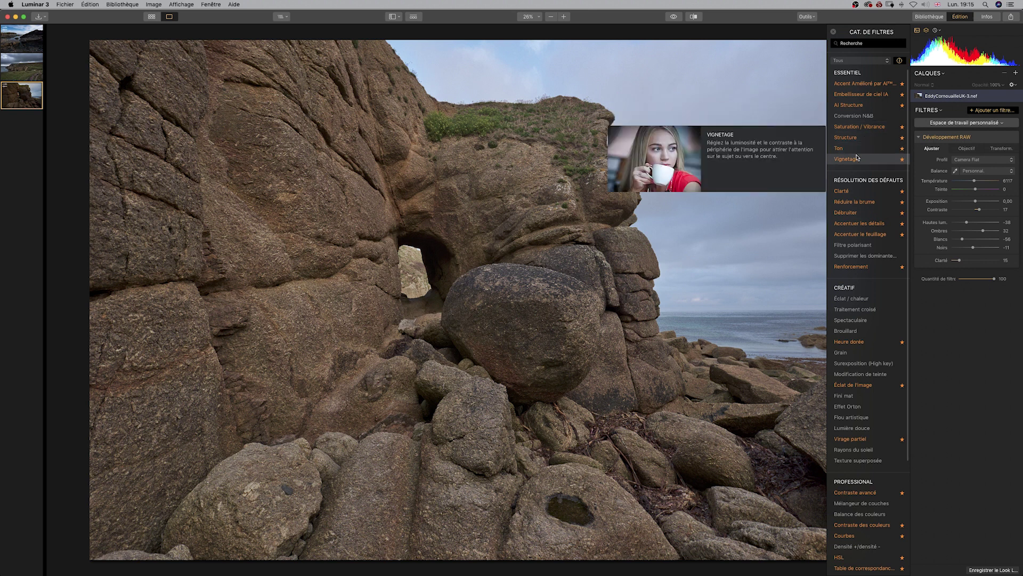
{"action": "left_click", "coordinate": [862, 106]}
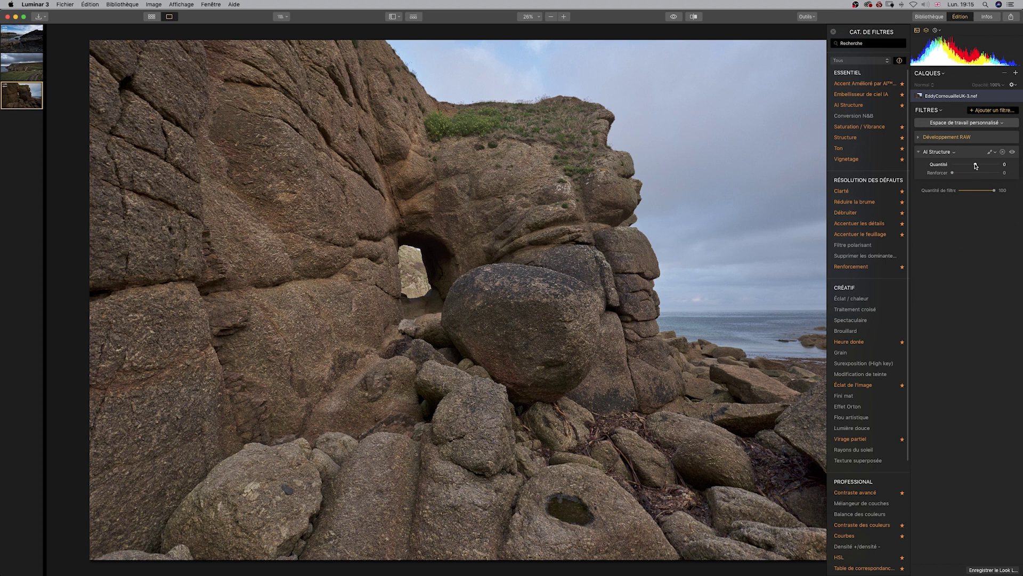
{"action": "left_click_drag", "start_coordinate": [977, 165], "coordinate": [986, 166]}
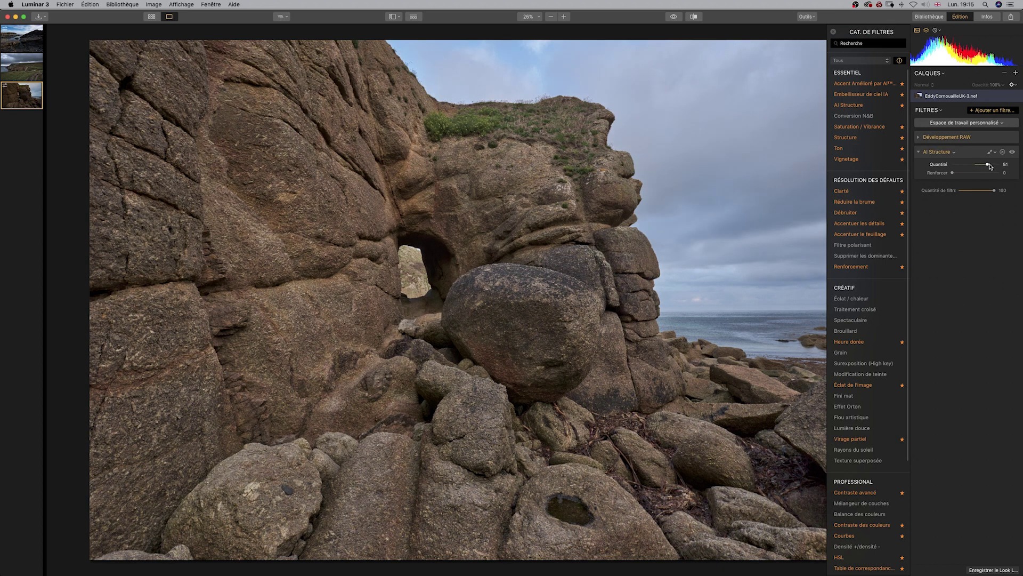
{"action": "left_click_drag", "start_coordinate": [986, 165], "coordinate": [987, 167]}
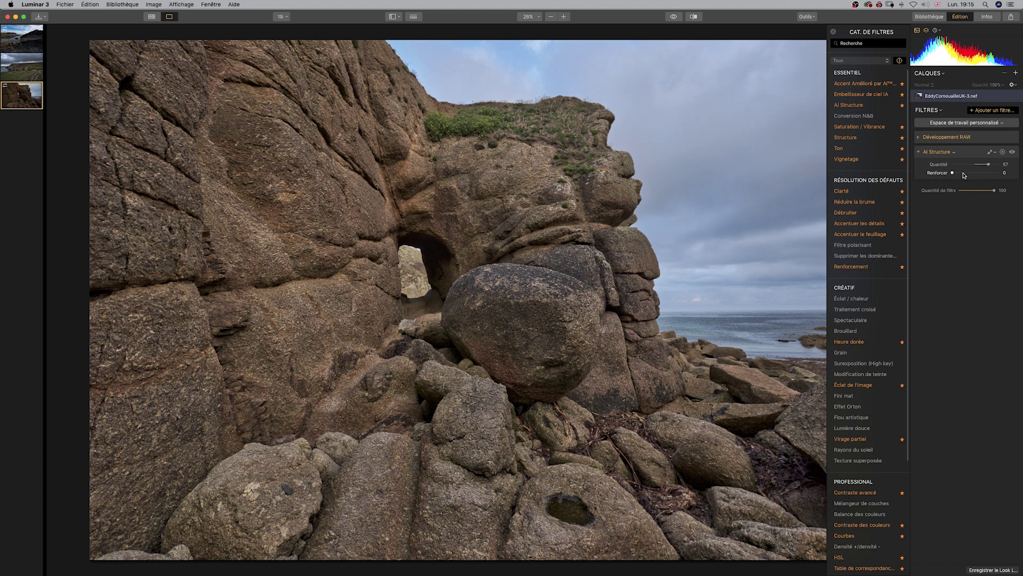
Step: Compare the rock arch photo with and without AI Structure by toggling its visibility, leaving the filter visible
{"action": "left_click", "coordinate": [1013, 152]}
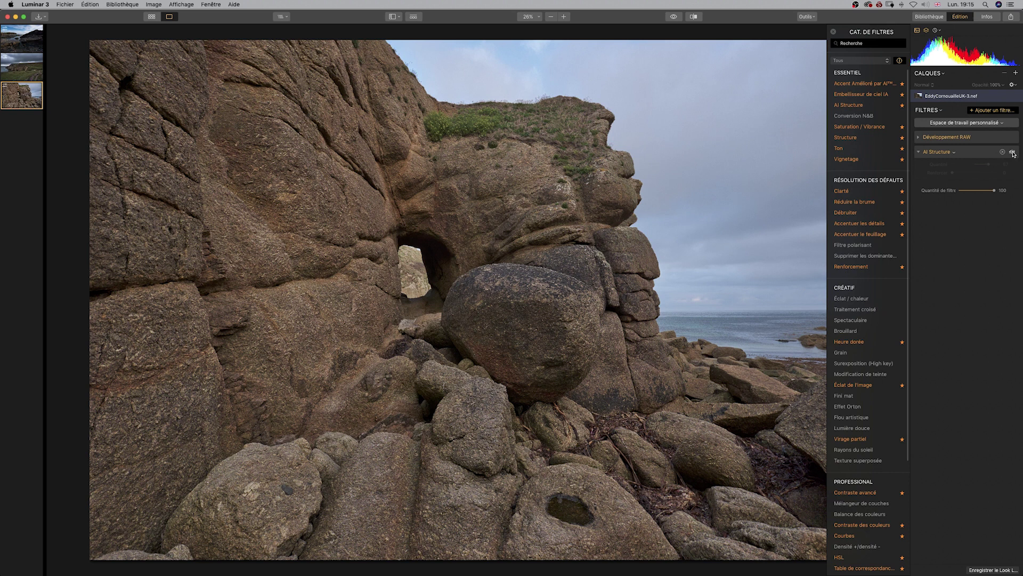
{"action": "left_click", "coordinate": [1013, 153]}
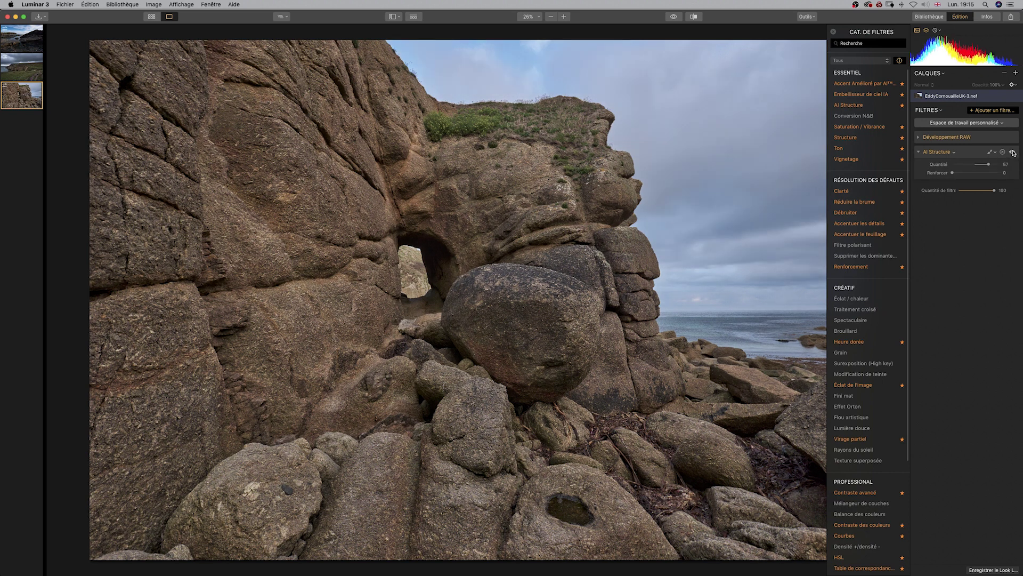
{"action": "left_click", "coordinate": [1013, 152]}
{"action": "left_click", "coordinate": [1013, 152]}
{"action": "left_click", "coordinate": [1014, 152]}
{"action": "left_click", "coordinate": [1013, 152]}
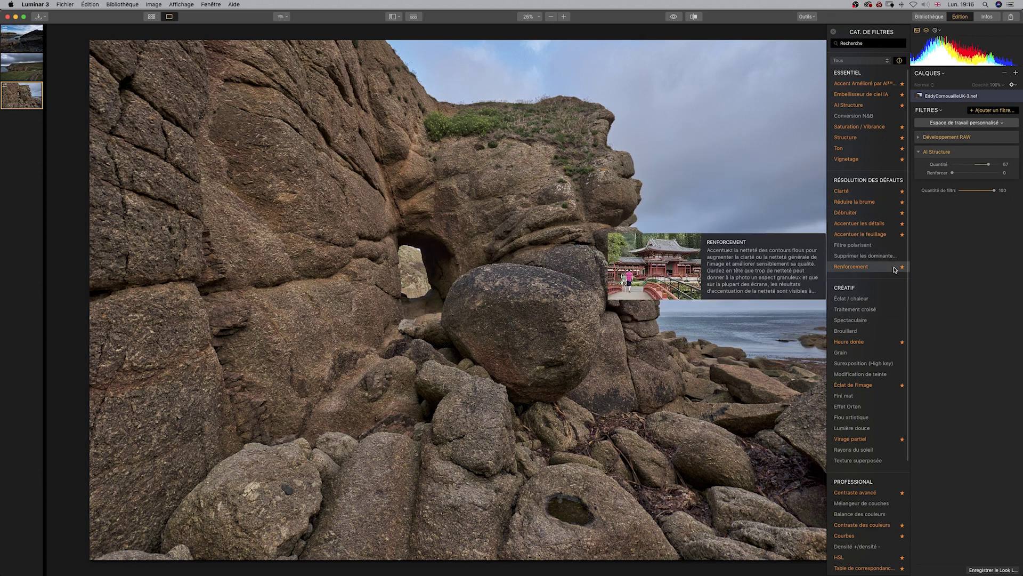
Step: Add the Heure dorée filter to the rock arch photo with Quantité at about 33
{"action": "left_click", "coordinate": [848, 346]}
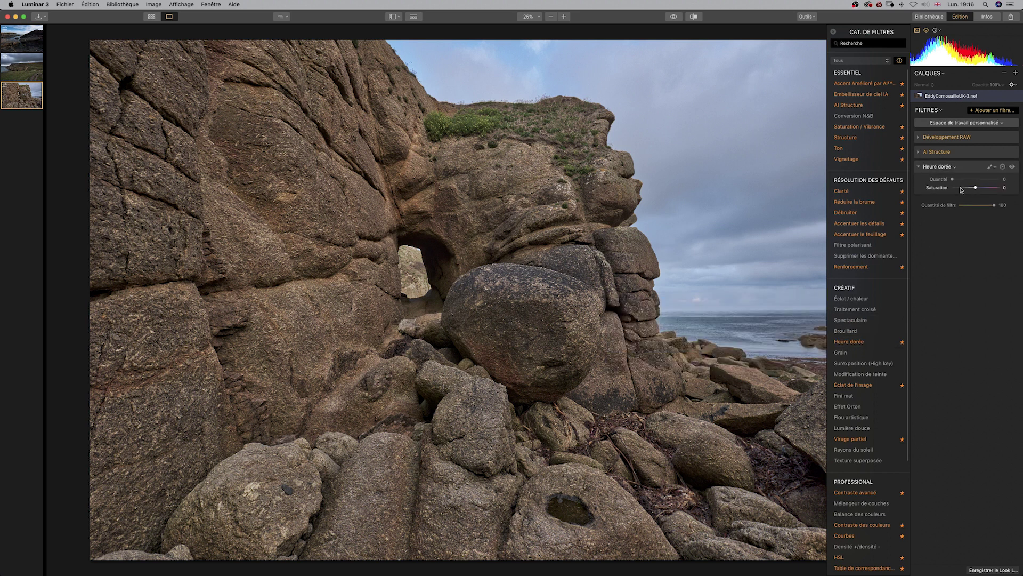
{"action": "left_click_drag", "start_coordinate": [953, 180], "coordinate": [969, 182]}
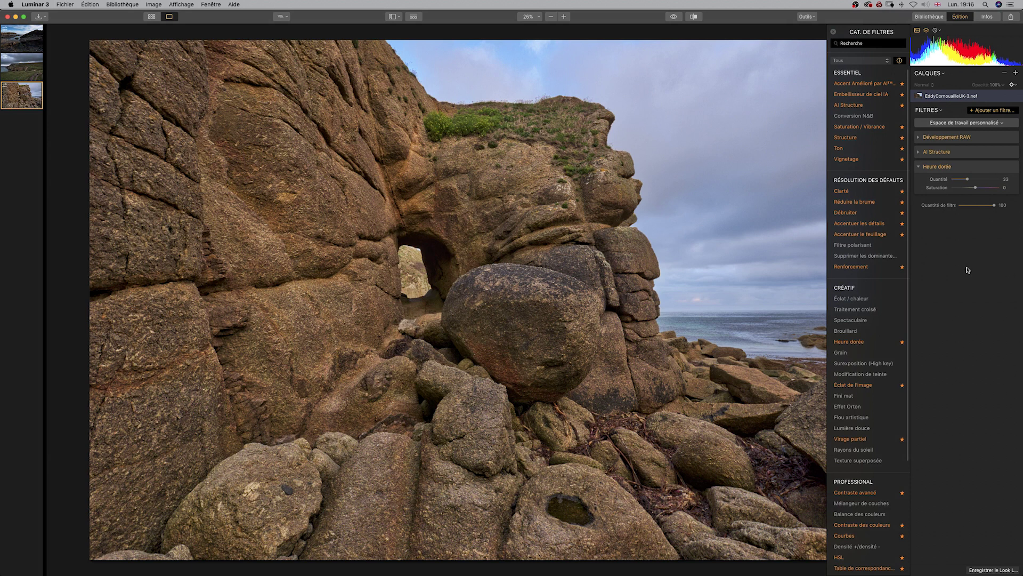
Step: Hide AI Structure on the rock arch photo and add the standard Structure filter with Quantité at about 58
{"action": "mouse_move", "coordinate": [1000, 163]}
{"action": "left_click", "coordinate": [1011, 153]}
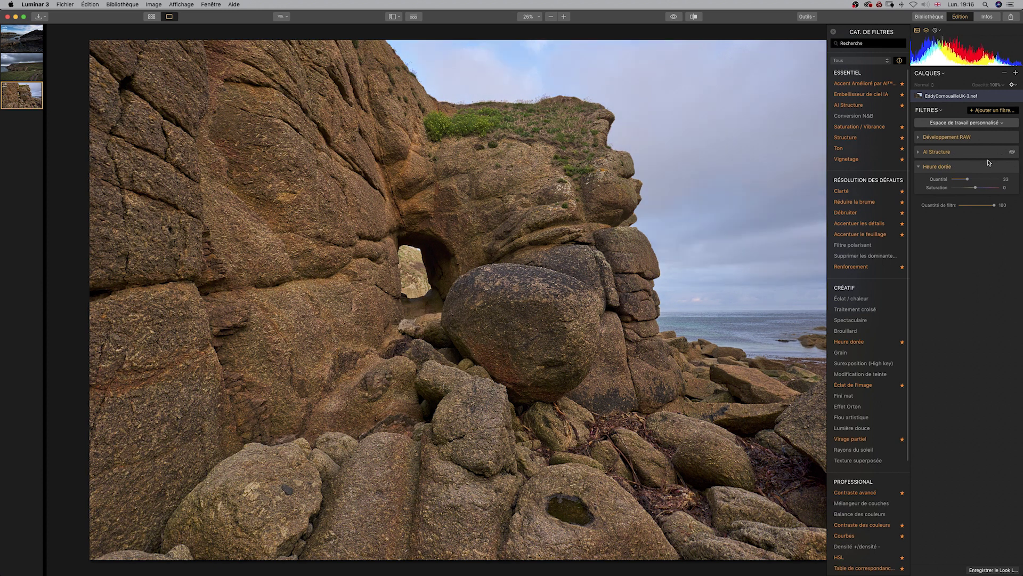
{"action": "mouse_move", "coordinate": [857, 148]}
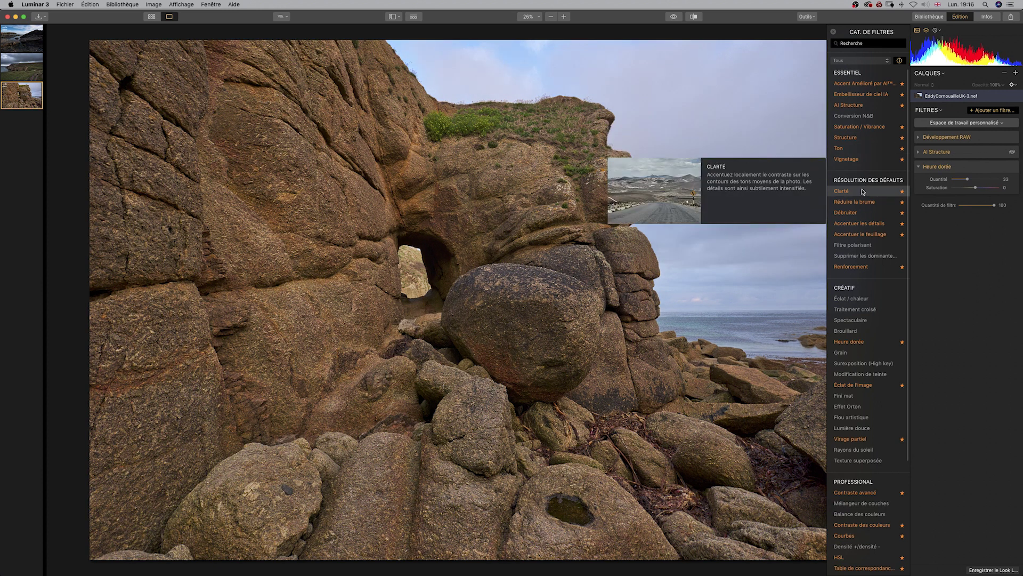
{"action": "left_click", "coordinate": [855, 140]}
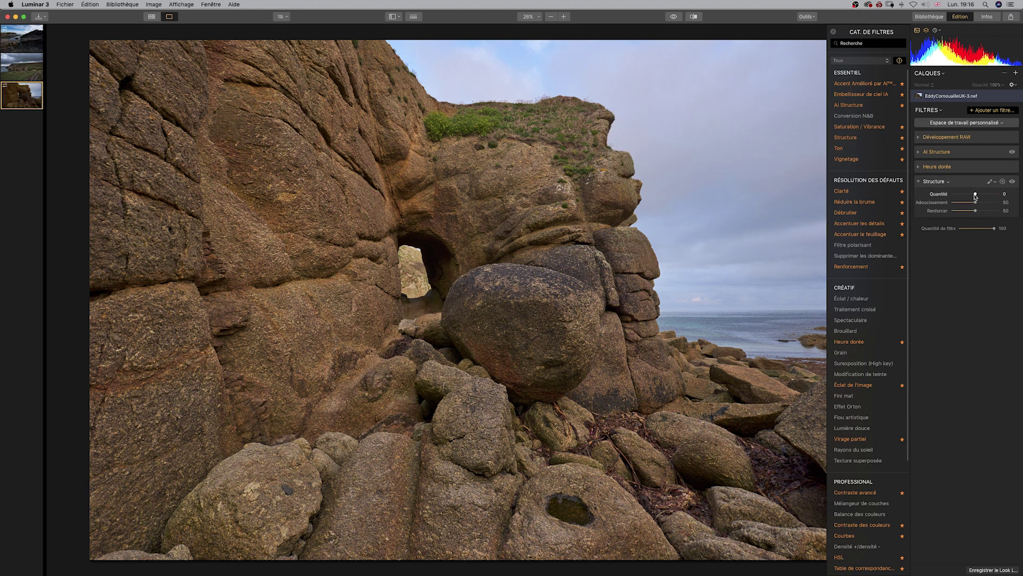
{"action": "left_click_drag", "start_coordinate": [976, 195], "coordinate": [994, 196]}
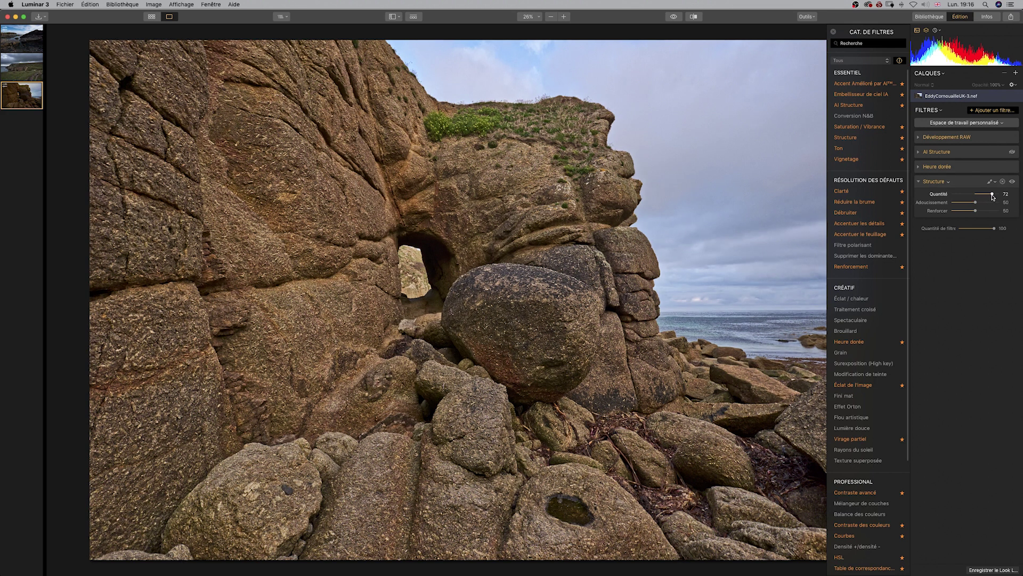
{"action": "left_click_drag", "start_coordinate": [993, 195], "coordinate": [987, 195]}
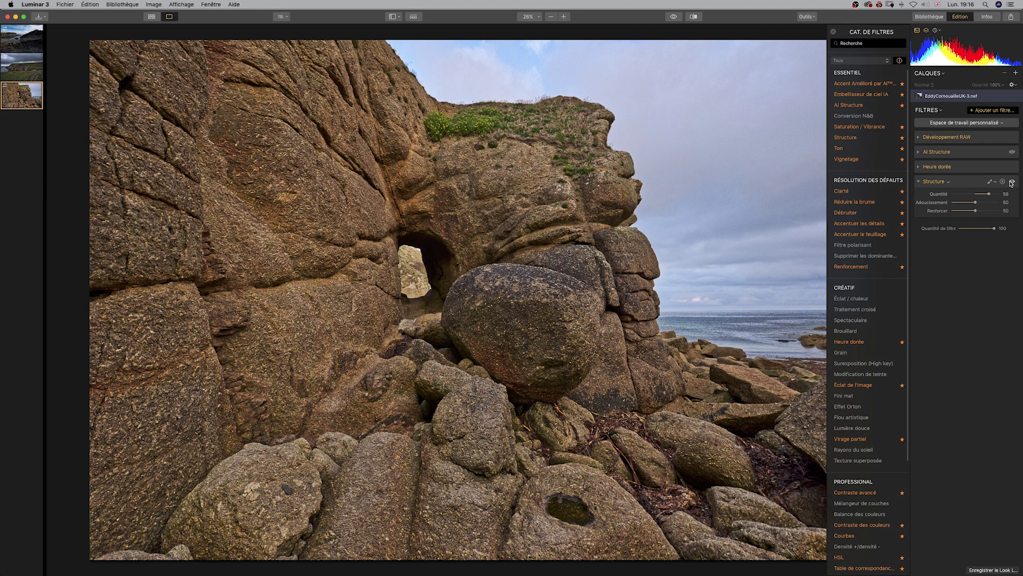
Step: Hide the standard Structure filter and repeatedly toggle AI Structure to compare its effect, leaving AI Structure visible
{"action": "left_click", "coordinate": [1011, 182]}
{"action": "left_click", "coordinate": [1013, 152]}
{"action": "left_click", "coordinate": [1012, 152]}
{"action": "left_click", "coordinate": [1012, 152]}
{"action": "left_click", "coordinate": [1012, 153]}
{"action": "left_click", "coordinate": [1012, 152]}
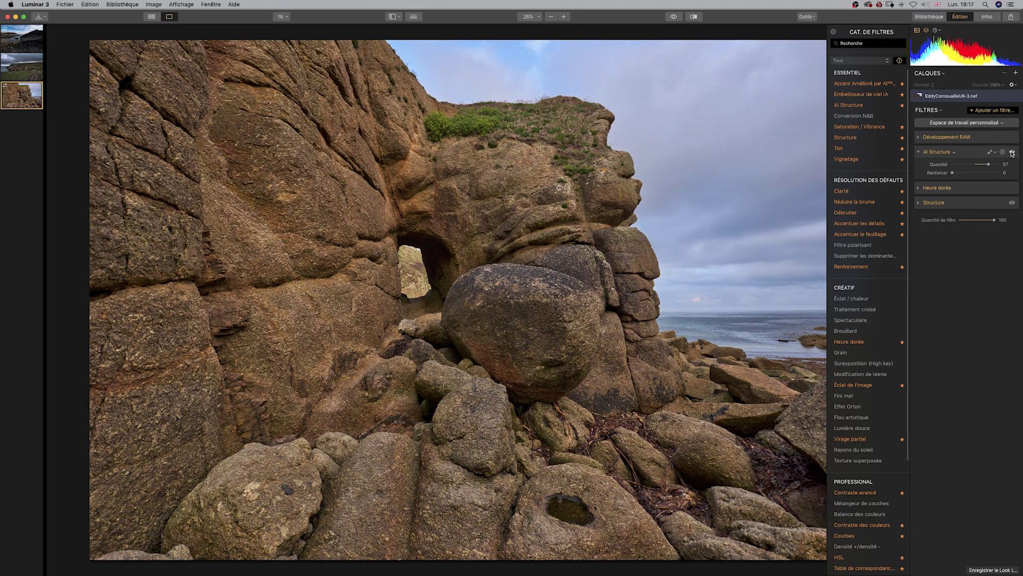
{"action": "left_click", "coordinate": [1012, 152]}
{"action": "left_click", "coordinate": [1012, 152]}
{"action": "left_click", "coordinate": [1012, 152]}
{"action": "left_click", "coordinate": [1012, 153]}
{"action": "left_click", "coordinate": [1012, 152]}
{"action": "left_click", "coordinate": [1012, 153]}
{"action": "left_click", "coordinate": [1011, 152]}
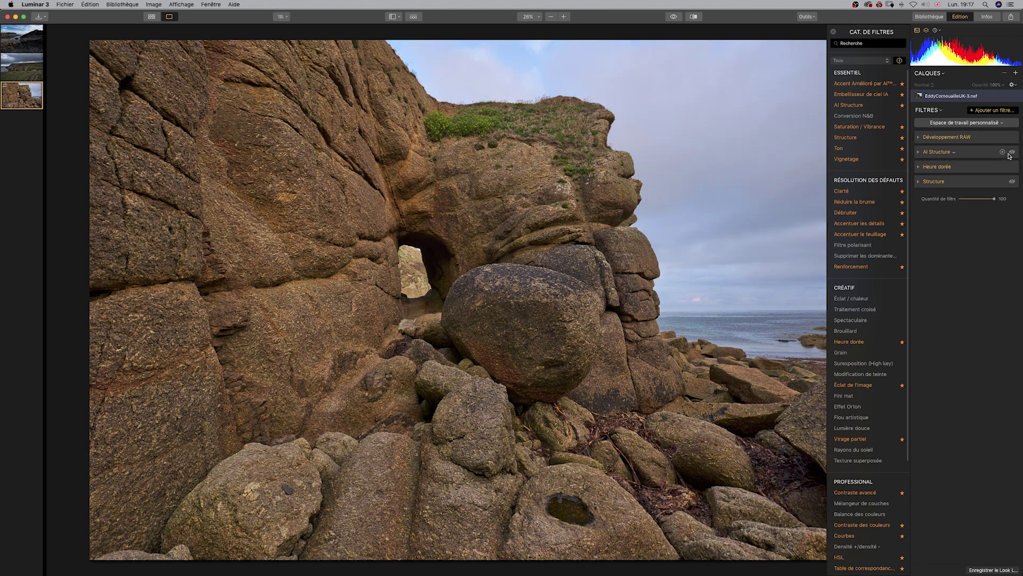
{"action": "left_click", "coordinate": [1012, 152]}
{"action": "left_click", "coordinate": [1012, 152]}
{"action": "left_click", "coordinate": [1012, 152]}
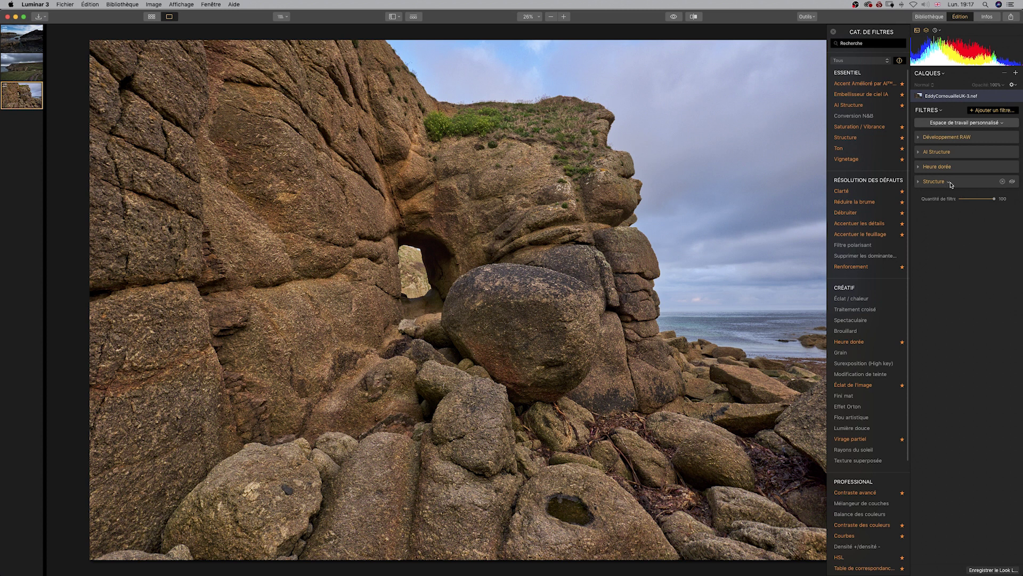
Step: Expand the AI Structure settings and lower Quantité to about -53
{"action": "left_click", "coordinate": [919, 152]}
{"action": "left_click_drag", "start_coordinate": [990, 165], "coordinate": [965, 165]}
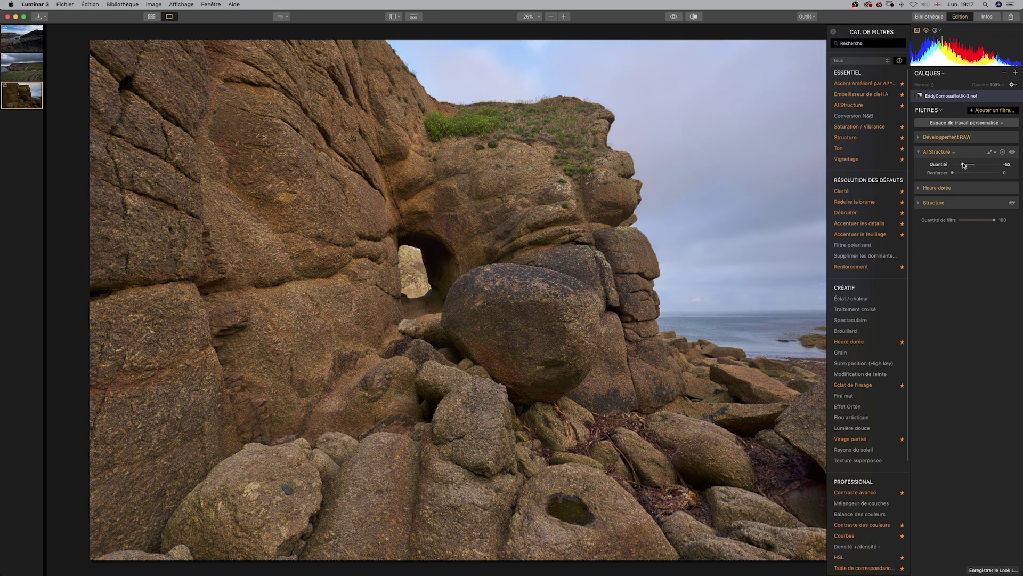
Step: Set AI Structure's Quantité to about 28 and Renforcer to about 30, and collapse its settings
{"action": "mouse_move", "coordinate": [964, 165]}
{"action": "left_mouse_down"}
{"action": "mouse_move", "coordinate": [966, 174]}
{"action": "mouse_move", "coordinate": [983, 167]}
{"action": "left_mouse_up"}
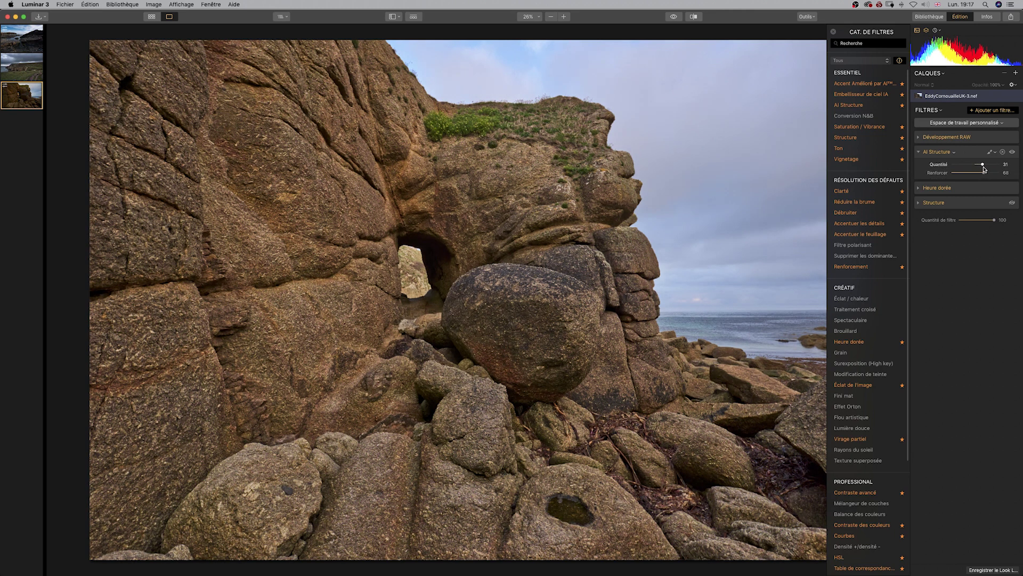
{"action": "left_click_drag", "start_coordinate": [984, 172], "coordinate": [975, 173]}
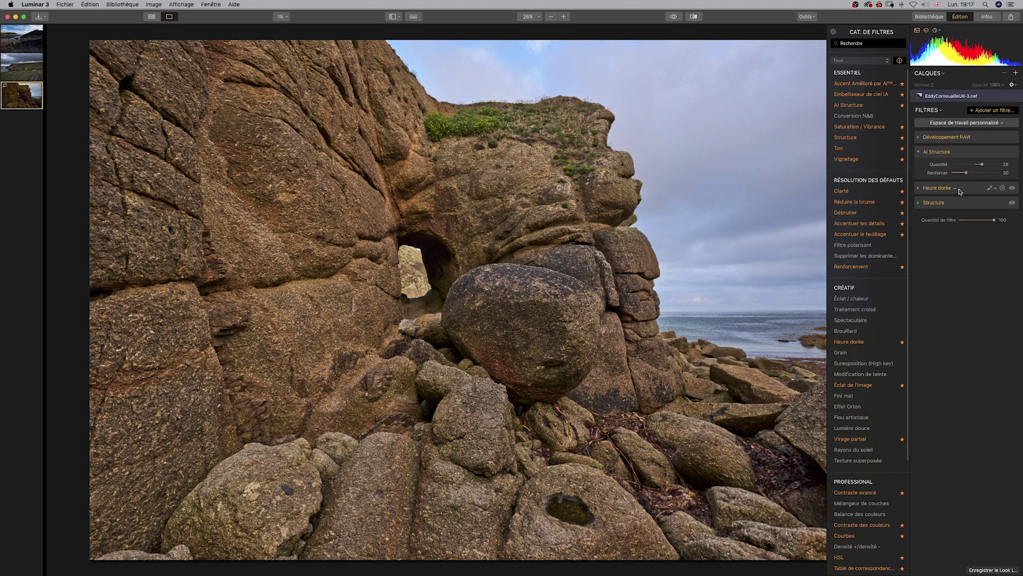
{"action": "left_click", "coordinate": [994, 155]}
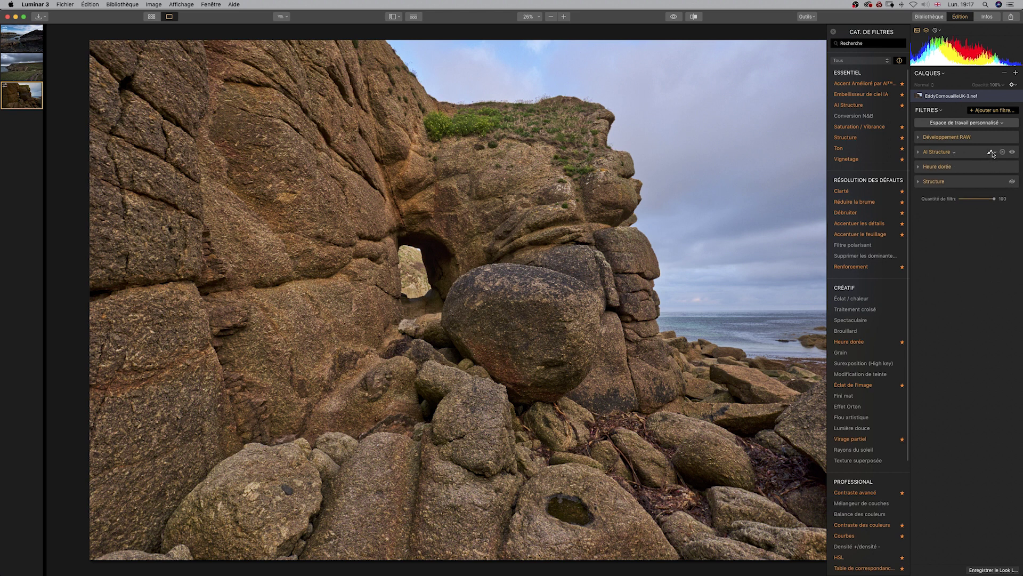
Step: Paint a brush mask for AI Structure over the arch rock and central boulder, and toggle the filter to compare
{"action": "left_click", "coordinate": [993, 153]}
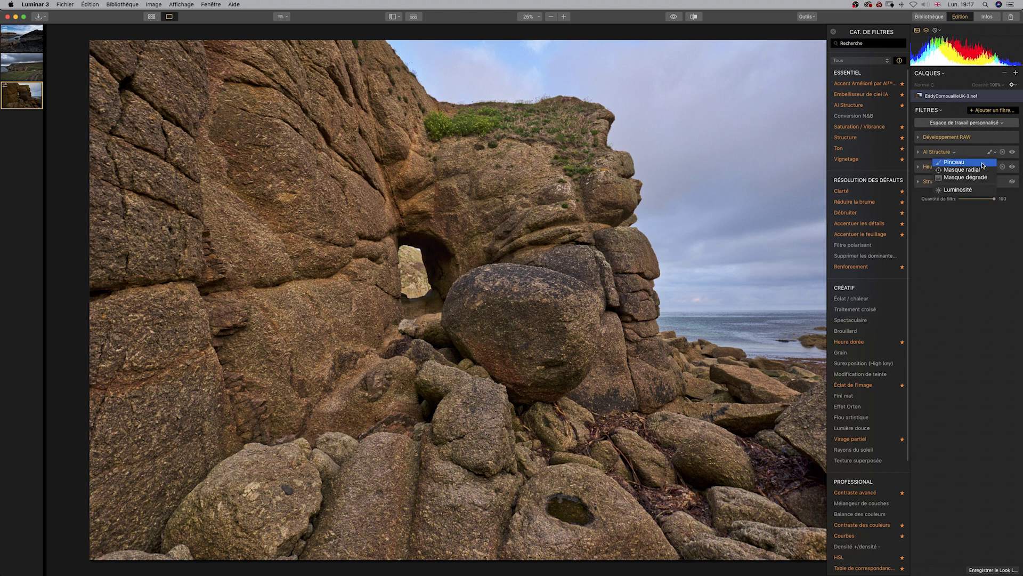
{"action": "left_click", "coordinate": [949, 163]}
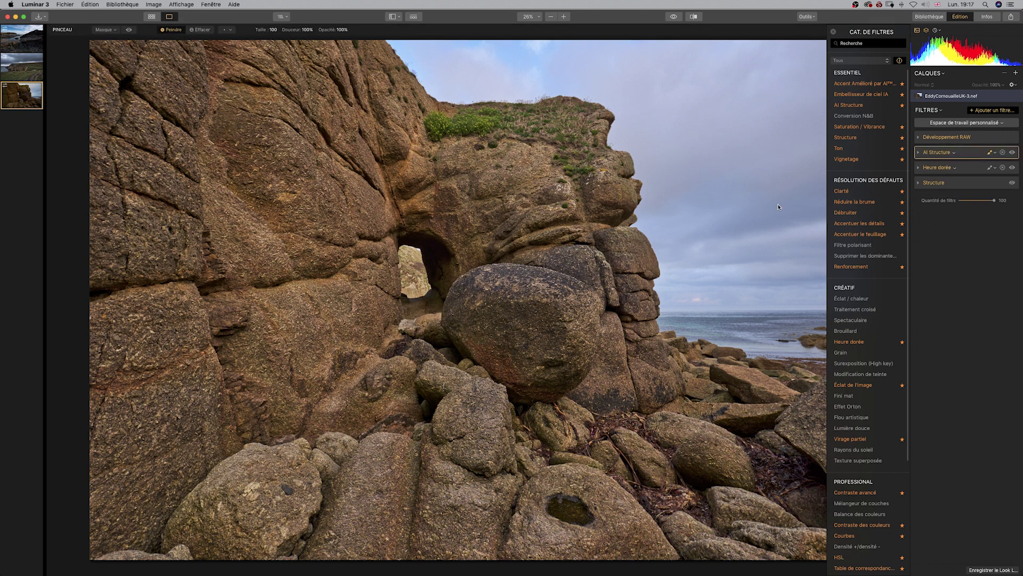
{"action": "mouse_move", "coordinate": [536, 201]}
{"action": "left_mouse_down"}
{"action": "mouse_move", "coordinate": [477, 299]}
{"action": "mouse_move", "coordinate": [545, 318]}
{"action": "mouse_move", "coordinate": [525, 306]}
{"action": "mouse_move", "coordinate": [510, 174]}
{"action": "mouse_move", "coordinate": [455, 174]}
{"action": "mouse_move", "coordinate": [526, 260]}
{"action": "mouse_move", "coordinate": [534, 197]}
{"action": "mouse_move", "coordinate": [536, 318]}
{"action": "mouse_move", "coordinate": [482, 325]}
{"action": "mouse_move", "coordinate": [559, 338]}
{"action": "mouse_move", "coordinate": [481, 345]}
{"action": "mouse_move", "coordinate": [585, 323]}
{"action": "mouse_move", "coordinate": [604, 262]}
{"action": "mouse_move", "coordinate": [563, 217]}
{"action": "mouse_move", "coordinate": [577, 198]}
{"action": "mouse_move", "coordinate": [574, 146]}
{"action": "mouse_move", "coordinate": [600, 224]}
{"action": "mouse_move", "coordinate": [613, 222]}
{"action": "mouse_move", "coordinate": [616, 342]}
{"action": "mouse_move", "coordinate": [578, 342]}
{"action": "mouse_move", "coordinate": [540, 299]}
{"action": "mouse_move", "coordinate": [524, 229]}
{"action": "mouse_move", "coordinate": [460, 183]}
{"action": "mouse_move", "coordinate": [353, 140]}
{"action": "mouse_move", "coordinate": [395, 172]}
{"action": "mouse_move", "coordinate": [365, 179]}
{"action": "mouse_move", "coordinate": [351, 204]}
{"action": "mouse_move", "coordinate": [326, 344]}
{"action": "mouse_move", "coordinate": [410, 396]}
{"action": "mouse_move", "coordinate": [362, 259]}
{"action": "mouse_move", "coordinate": [403, 355]}
{"action": "mouse_move", "coordinate": [509, 344]}
{"action": "mouse_move", "coordinate": [456, 371]}
{"action": "mouse_move", "coordinate": [352, 297]}
{"action": "mouse_move", "coordinate": [453, 371]}
{"action": "mouse_move", "coordinate": [518, 374]}
{"action": "mouse_move", "coordinate": [438, 379]}
{"action": "mouse_move", "coordinate": [520, 396]}
{"action": "mouse_move", "coordinate": [415, 348]}
{"action": "mouse_move", "coordinate": [534, 339]}
{"action": "mouse_move", "coordinate": [395, 366]}
{"action": "mouse_move", "coordinate": [350, 298]}
{"action": "mouse_move", "coordinate": [297, 173]}
{"action": "mouse_move", "coordinate": [267, 223]}
{"action": "mouse_move", "coordinate": [280, 304]}
{"action": "mouse_move", "coordinate": [315, 386]}
{"action": "mouse_move", "coordinate": [309, 251]}
{"action": "mouse_move", "coordinate": [296, 363]}
{"action": "mouse_move", "coordinate": [244, 247]}
{"action": "mouse_move", "coordinate": [265, 367]}
{"action": "mouse_move", "coordinate": [292, 400]}
{"action": "mouse_move", "coordinate": [263, 384]}
{"action": "mouse_move", "coordinate": [396, 408]}
{"action": "mouse_move", "coordinate": [386, 370]}
{"action": "mouse_move", "coordinate": [452, 410]}
{"action": "mouse_move", "coordinate": [534, 394]}
{"action": "mouse_move", "coordinate": [595, 336]}
{"action": "left_mouse_up"}
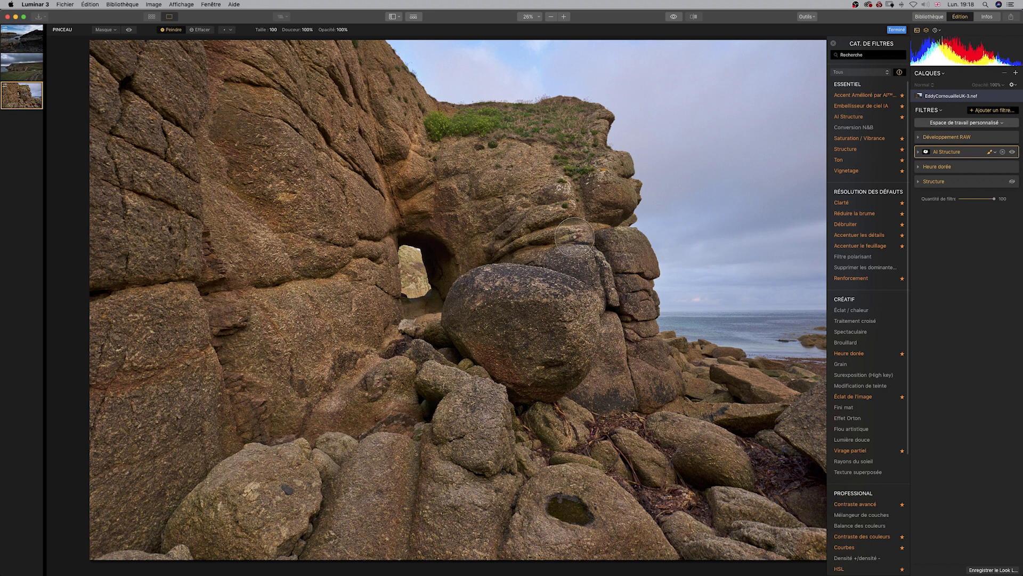
{"action": "left_click", "coordinate": [1012, 152]}
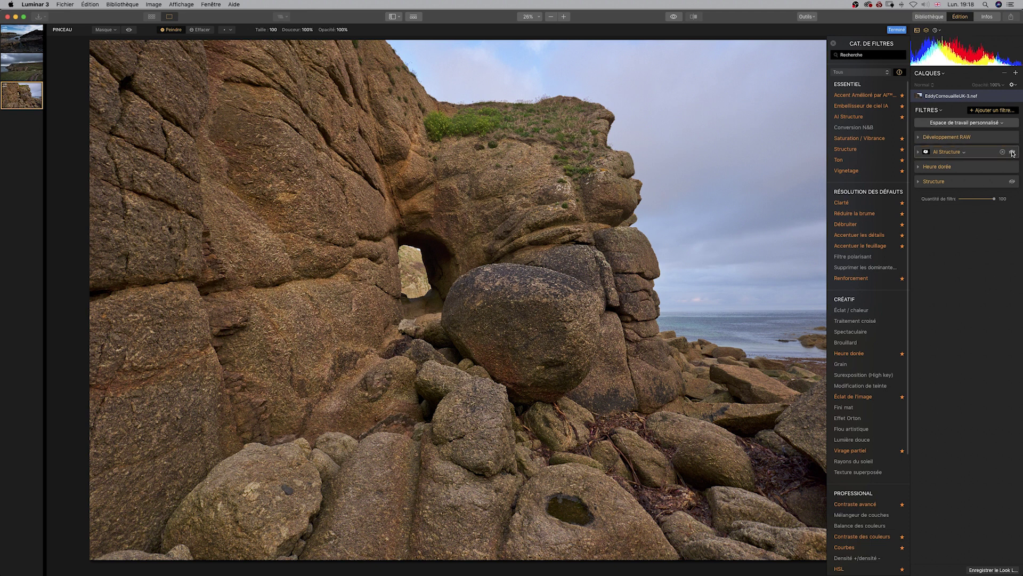
{"action": "left_click", "coordinate": [1012, 152]}
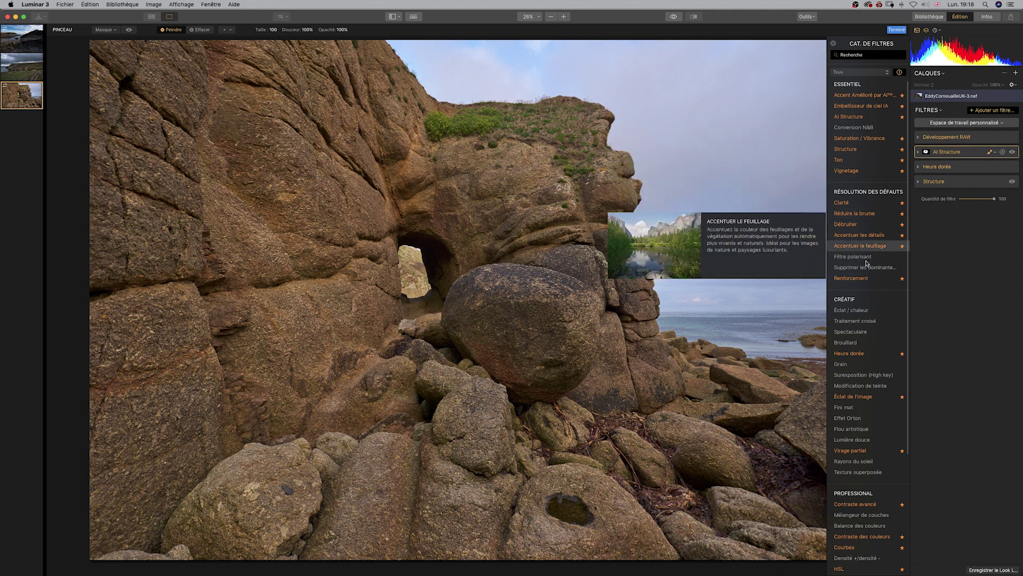
Step: Switch to QuickTime Player to view the AI Sky Replacement Filter_V2.mp4 demo, and close the video
{"action": "mouse_move", "coordinate": [652, 559]}
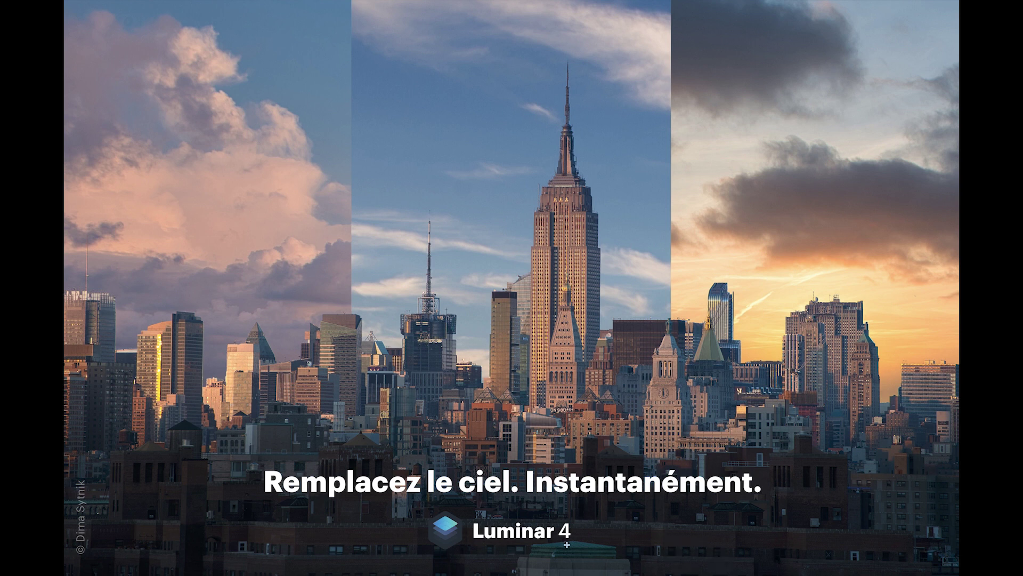
{"action": "mouse_move", "coordinate": [663, 573]}
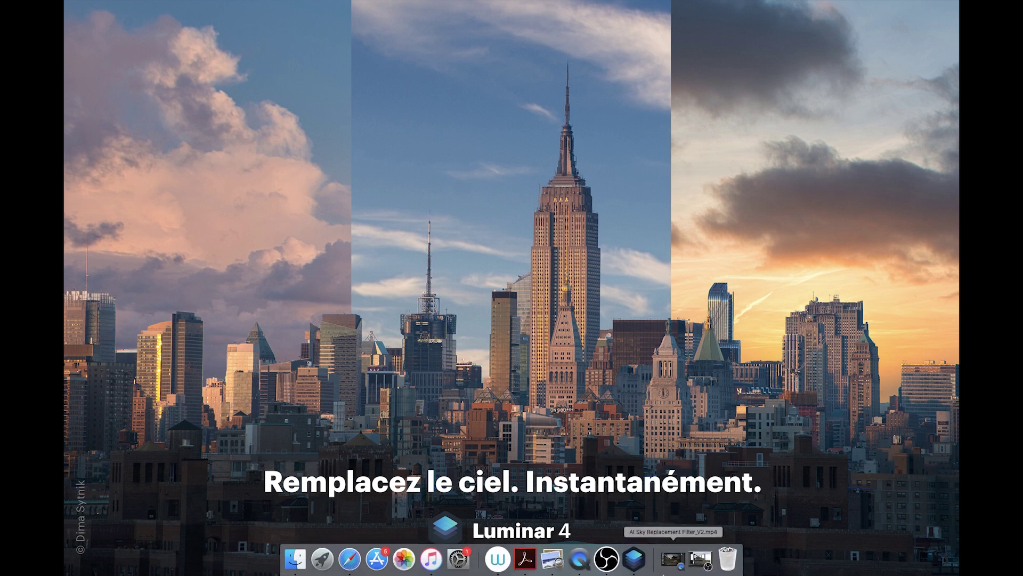
{"action": "left_click", "coordinate": [580, 559]}
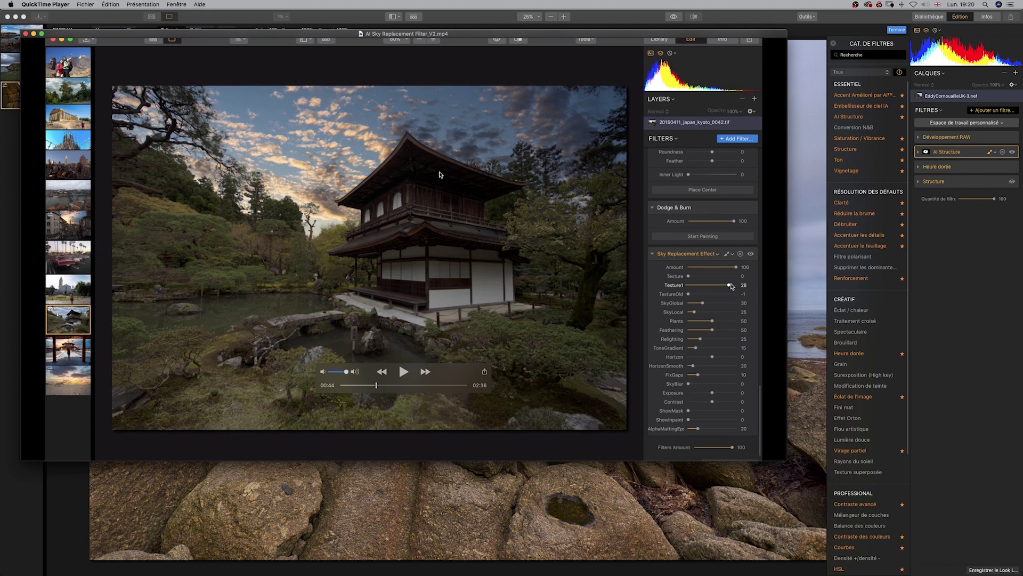
{"action": "left_click", "coordinate": [25, 33]}
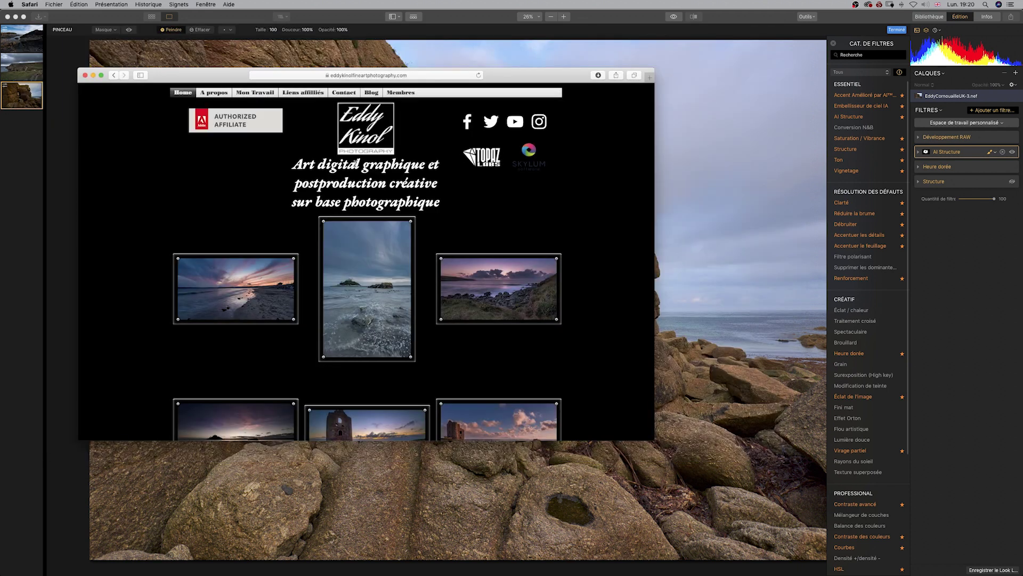
Step: In Safari, open the photography site's Liens affiliés page and follow its Luminar 4 pre-order link
{"action": "left_click", "coordinate": [306, 94]}
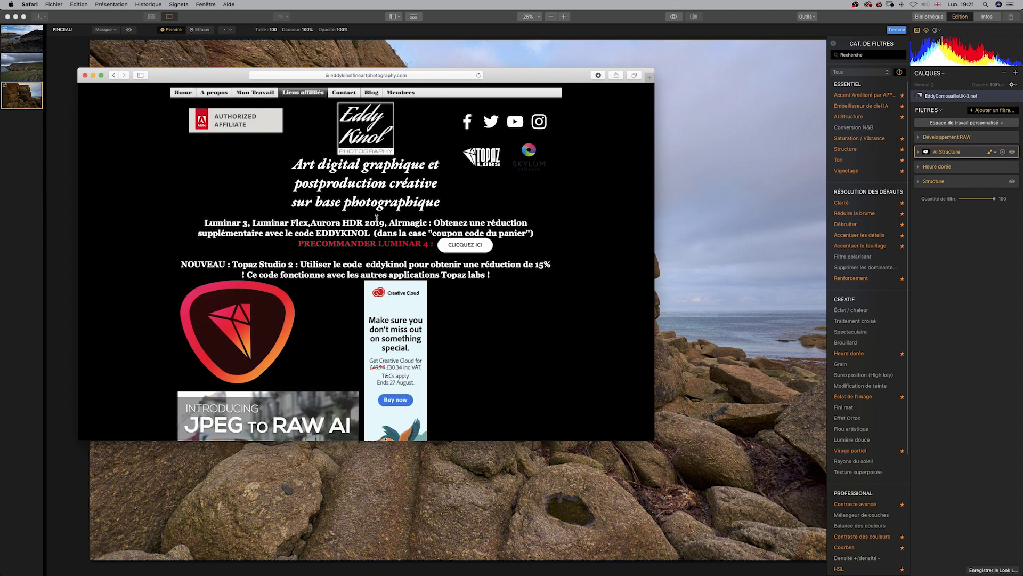
{"action": "scroll", "coordinate": [314, 198], "scroll_direction": "down", "scroll_amount": 2}
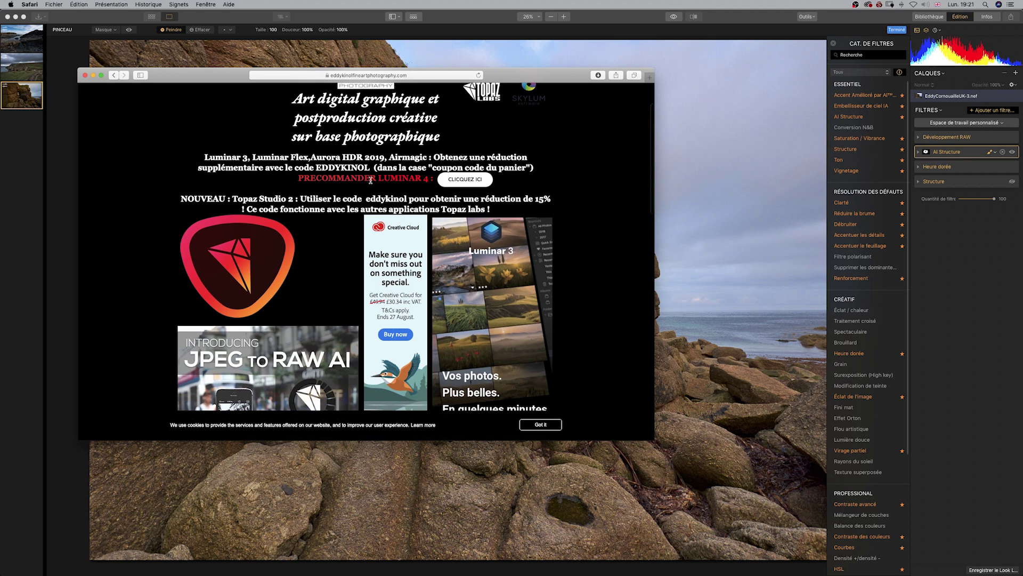
{"action": "left_click", "coordinate": [461, 180]}
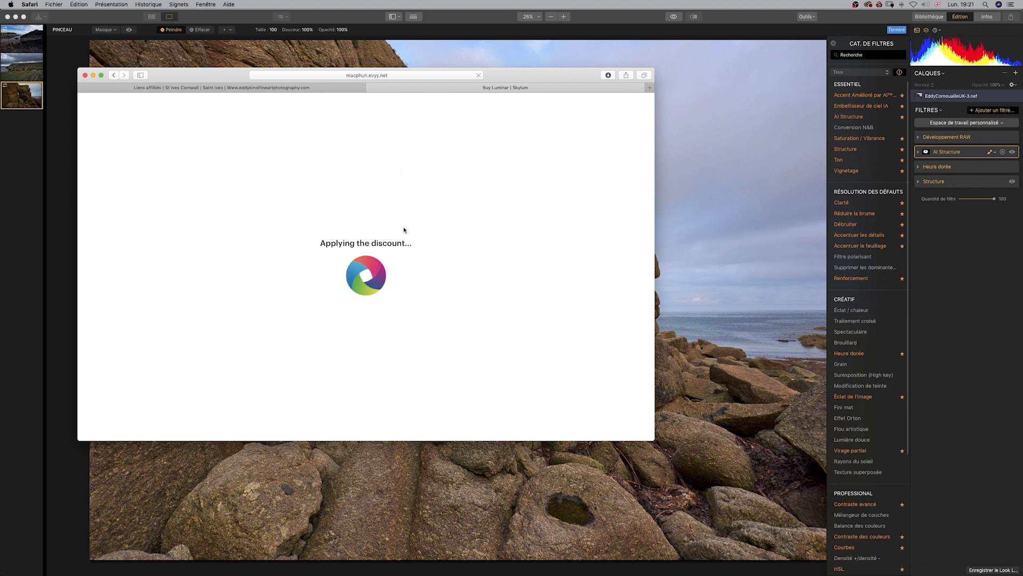
Step: Examine the Luminar 4 early bird offers and open the upgrade offer for owners of a previous version
{"action": "scroll", "coordinate": [355, 327], "scroll_direction": "down", "scroll_amount": 4}
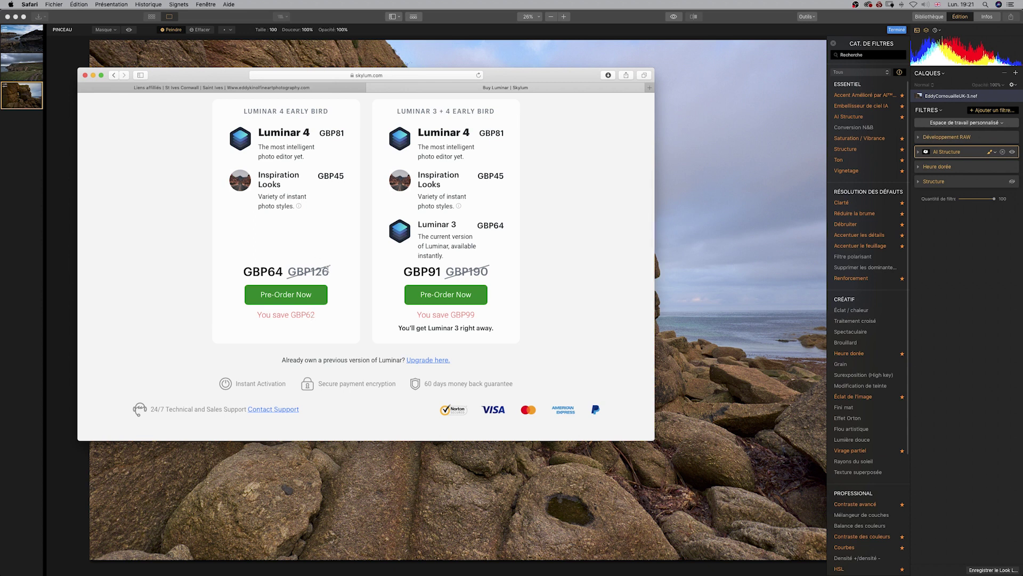
{"action": "scroll", "coordinate": [320, 341], "scroll_direction": "up", "scroll_amount": 1}
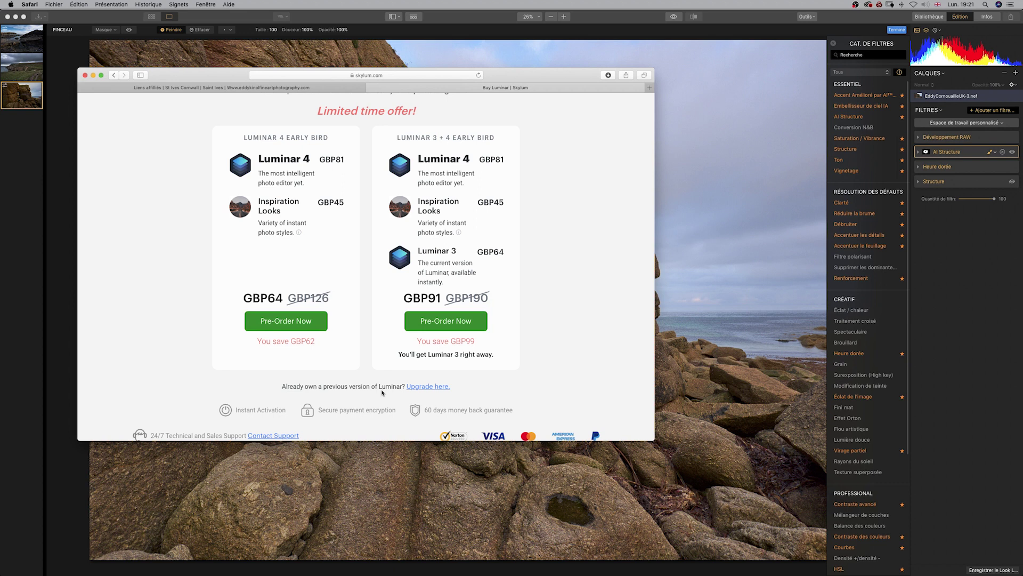
{"action": "left_click", "coordinate": [438, 388]}
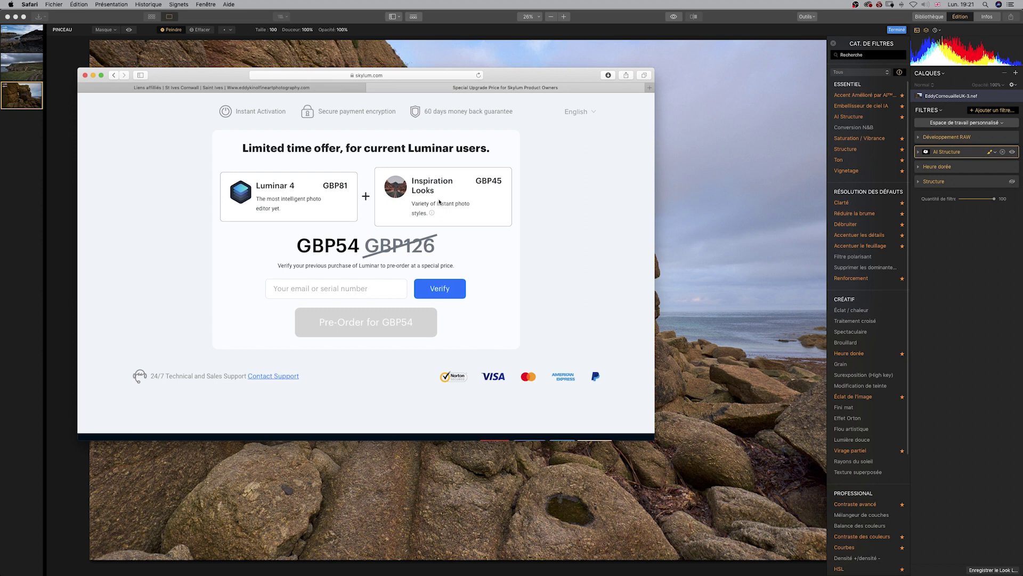
Step: Return to the Liens affiliés page and show its discount and pre-order information
{"action": "left_click", "coordinate": [338, 88]}
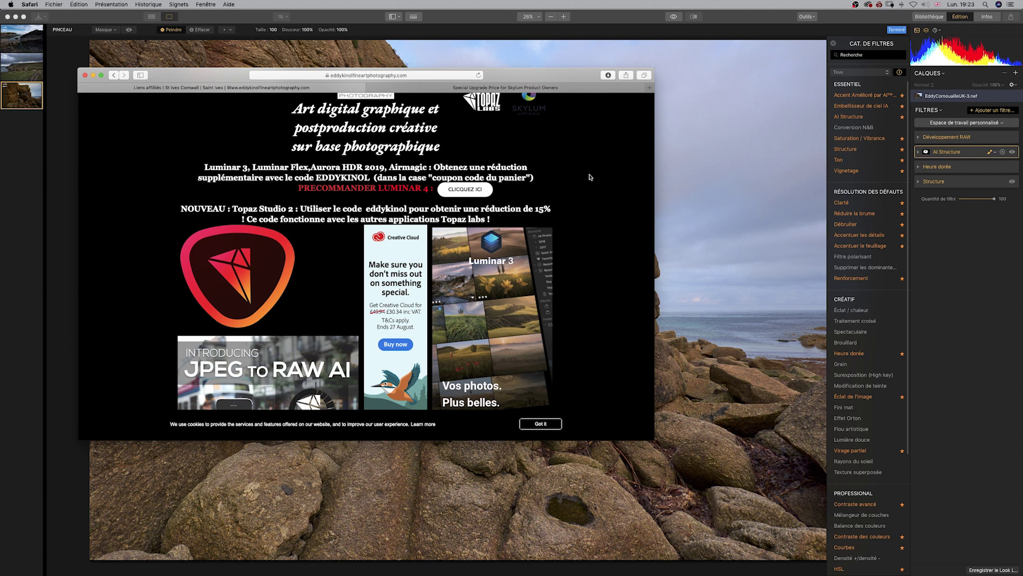
{"action": "scroll", "coordinate": [580, 243], "scroll_direction": "up", "scroll_amount": 3}
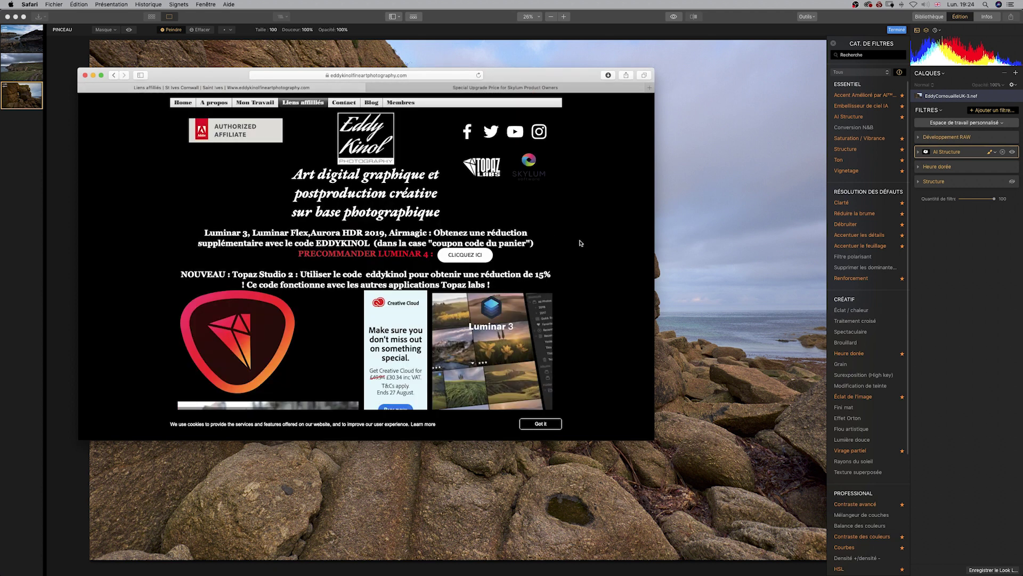